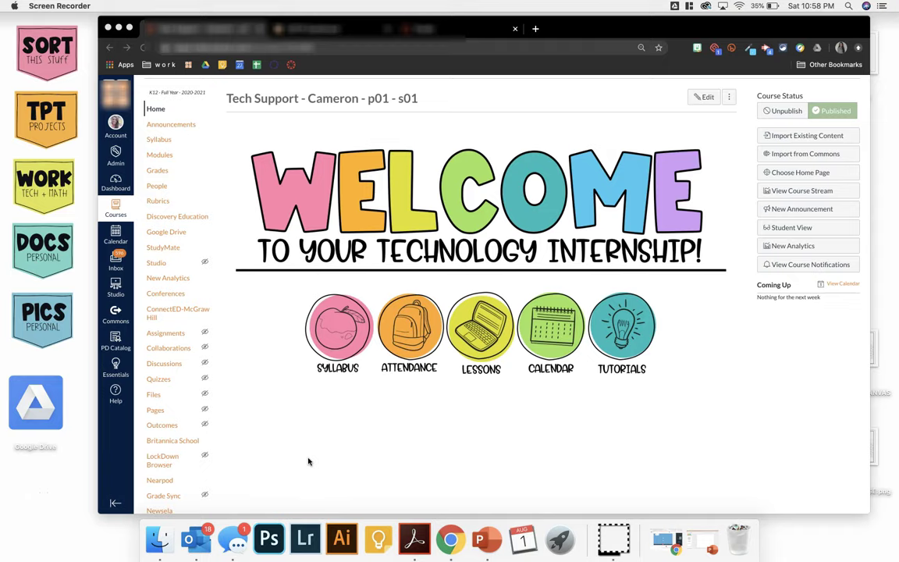
Step: Restore the minimized Presentation2 PowerPoint window from the Dock
{"action": "left_click", "coordinate": [704, 538]}
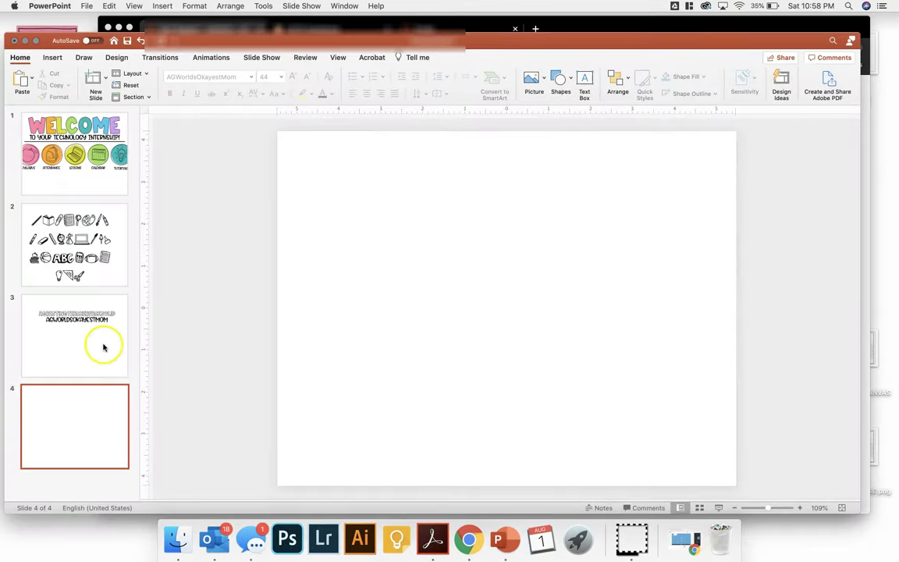
{"action": "left_click", "coordinate": [104, 347]}
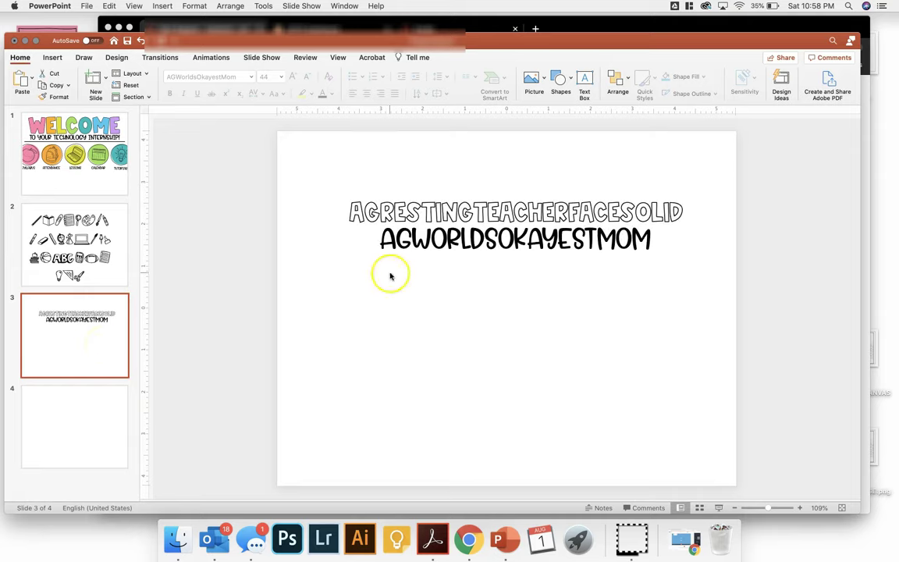
{"action": "left_click", "coordinate": [335, 214]}
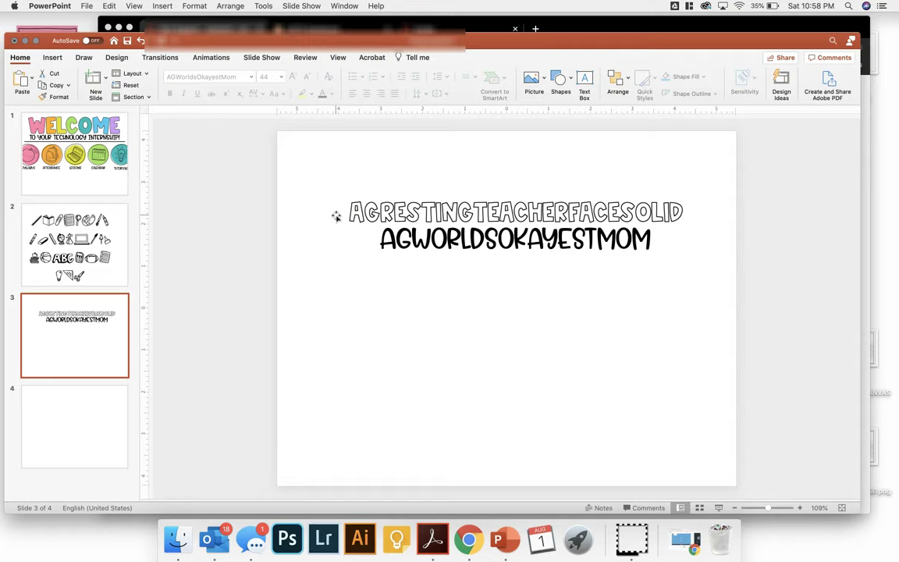
{"action": "left_click", "coordinate": [335, 246]}
{"action": "left_click", "coordinate": [96, 412]}
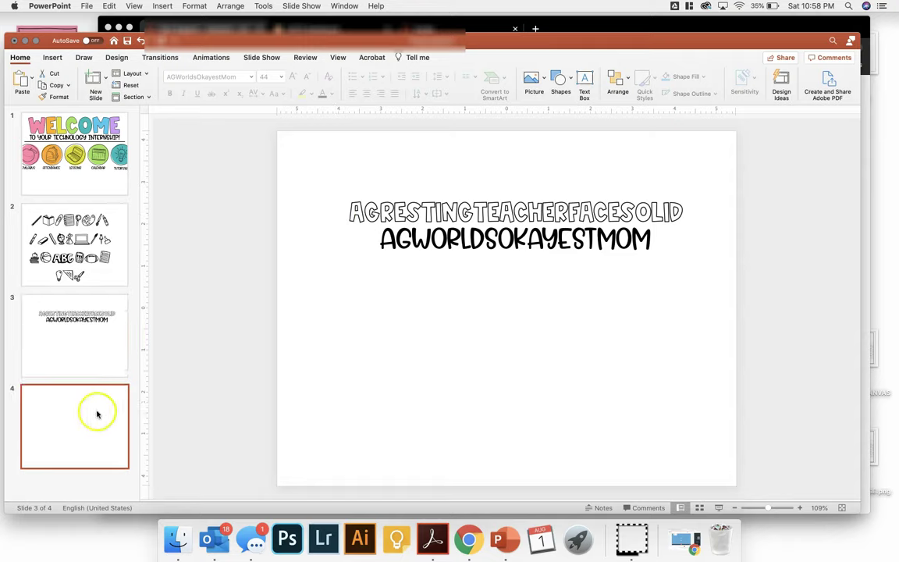
Step: Draw a 2.36-inch Oval circle on slide 4, redoing an uneven first try, and move it down-left
{"action": "left_click", "coordinate": [562, 81]}
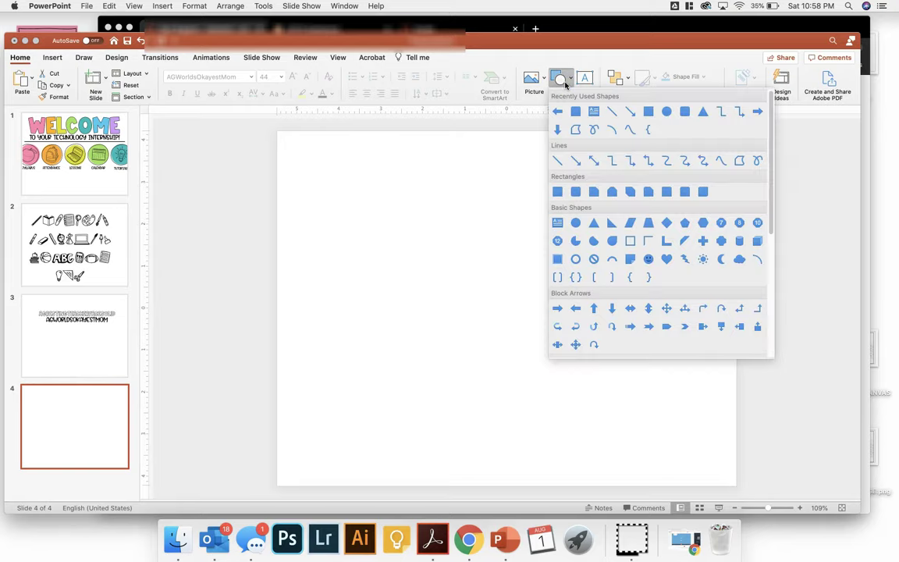
{"action": "left_click", "coordinate": [665, 111]}
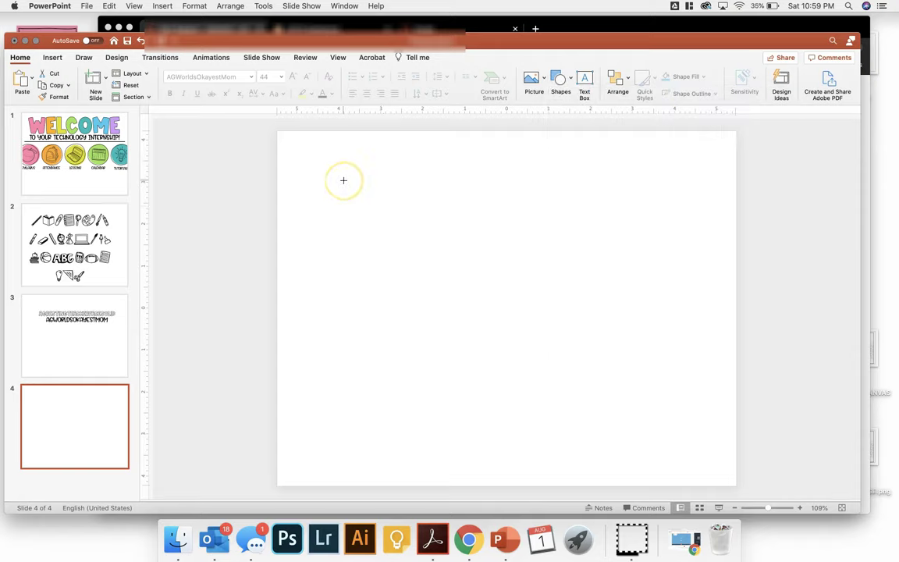
{"action": "left_click_drag", "start_coordinate": [344, 180], "coordinate": [411, 259]}
{"action": "left_click", "coordinate": [391, 234]}
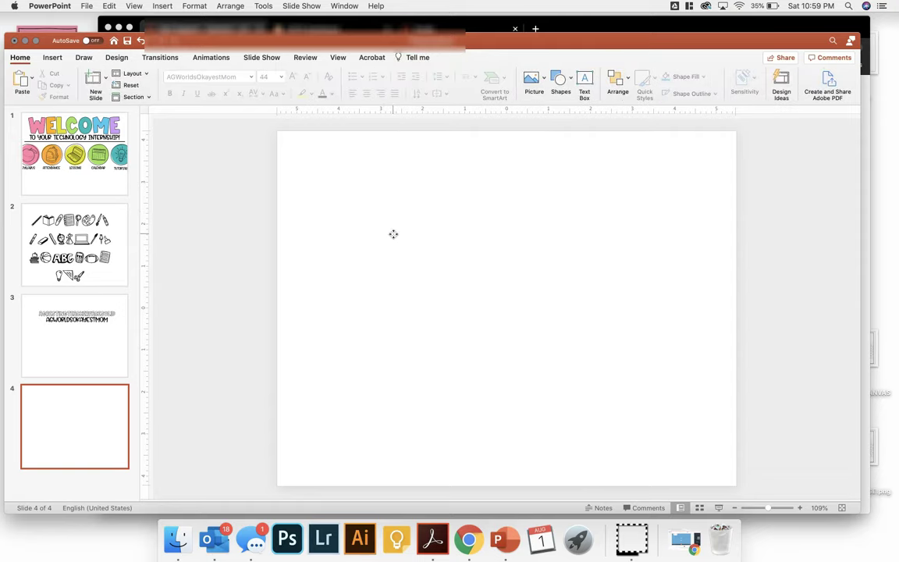
{"action": "left_click", "coordinate": [559, 78]}
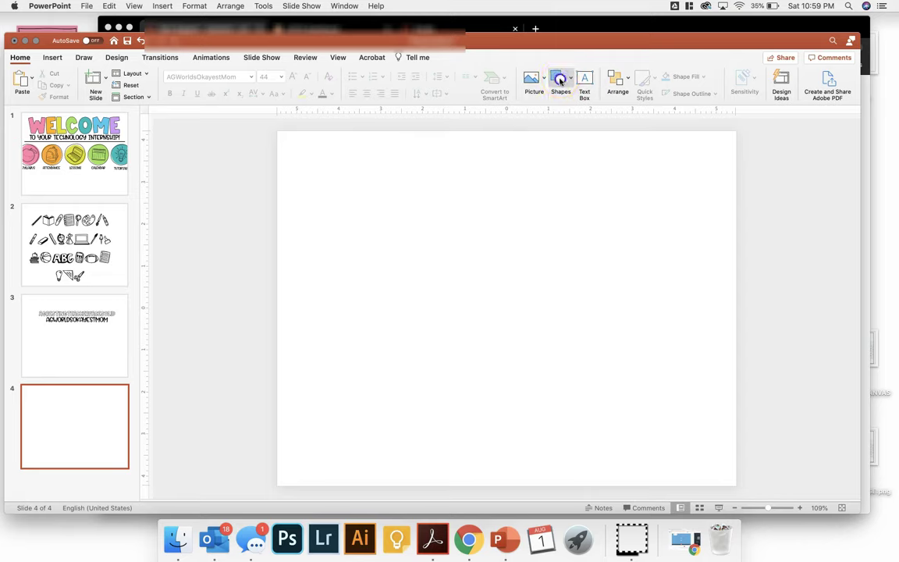
{"action": "left_click", "coordinate": [666, 111]}
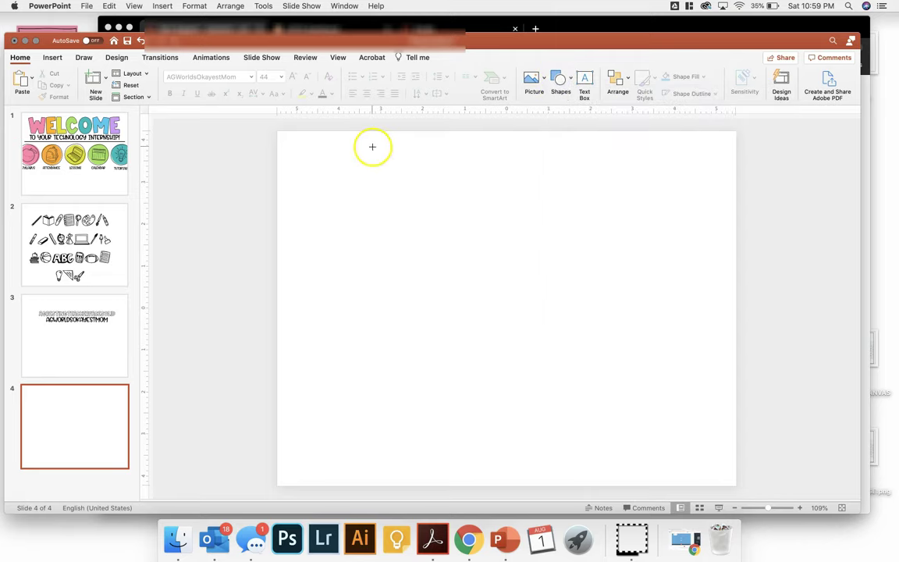
{"action": "left_click_drag", "start_coordinate": [372, 147], "coordinate": [470, 218]}
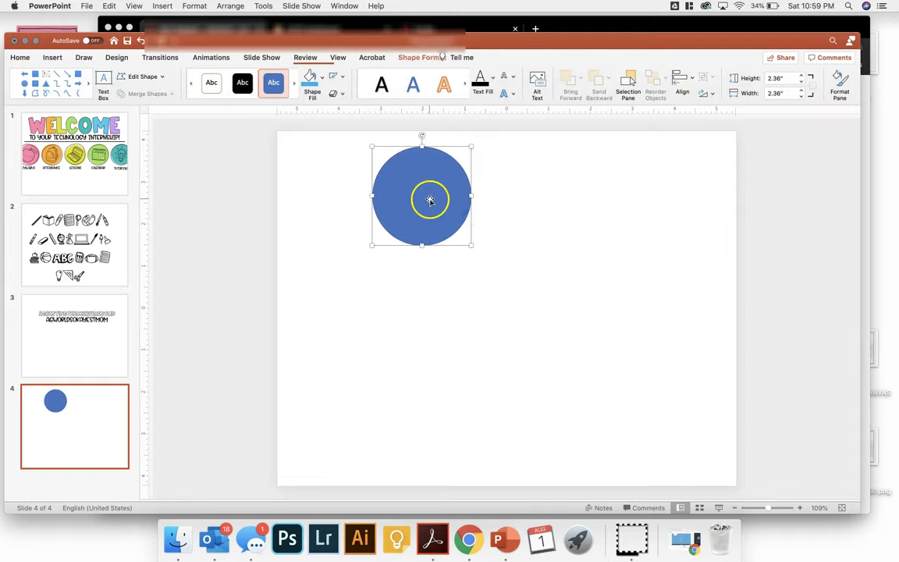
{"action": "left_click_drag", "start_coordinate": [428, 196], "coordinate": [409, 245]}
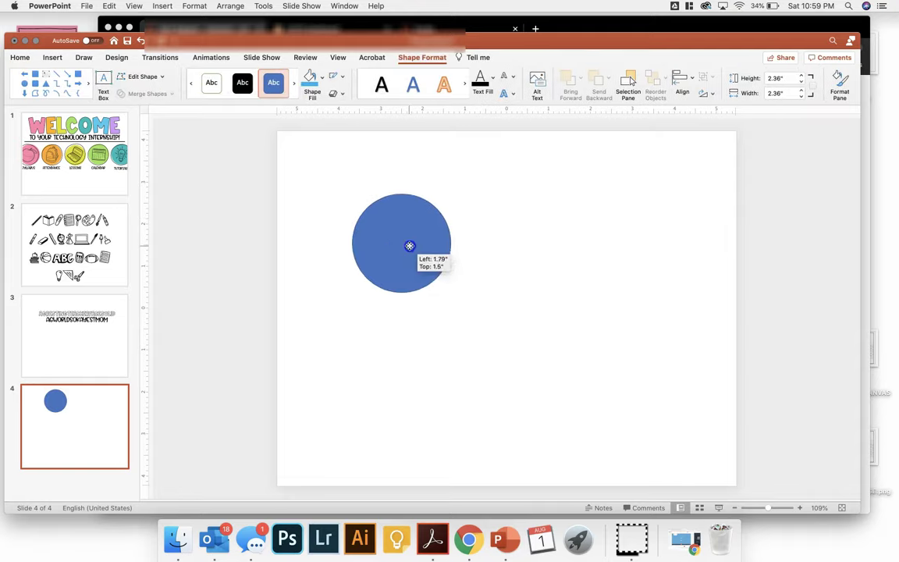
Step: Fill the circle gold-orange after first trying a custom pink fill
{"action": "left_click", "coordinate": [323, 80]}
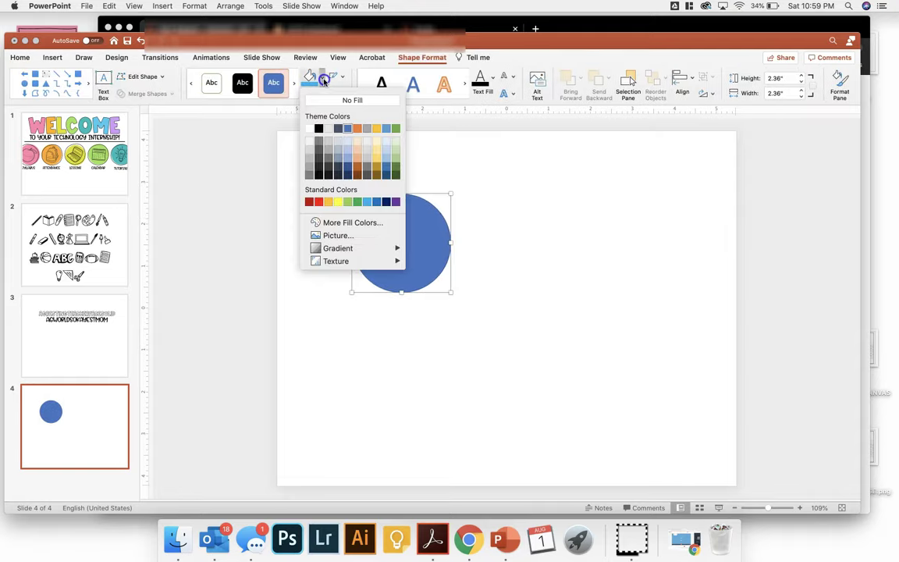
{"action": "left_click", "coordinate": [331, 222]}
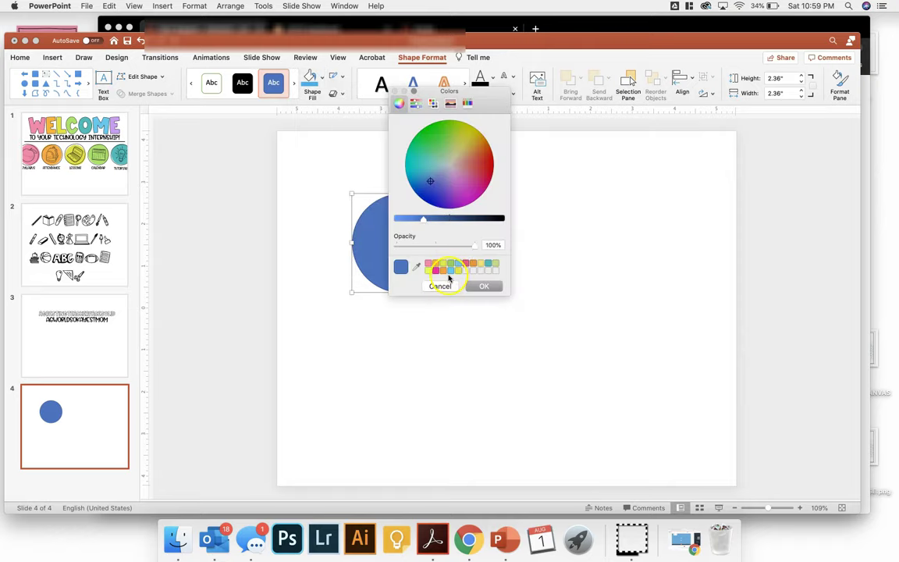
{"action": "left_click", "coordinate": [436, 271]}
{"action": "left_click", "coordinate": [485, 286]}
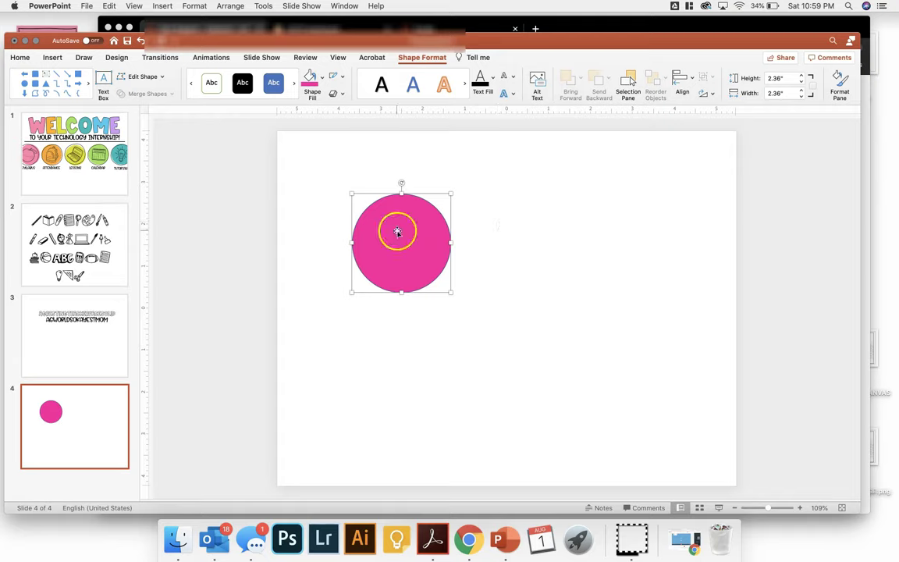
{"action": "left_click", "coordinate": [322, 77]}
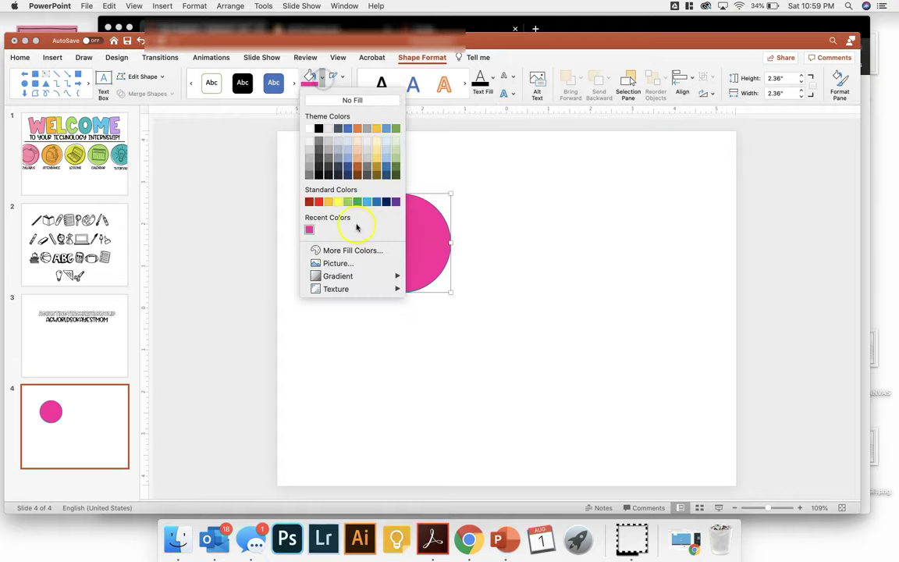
{"action": "left_click", "coordinate": [327, 202]}
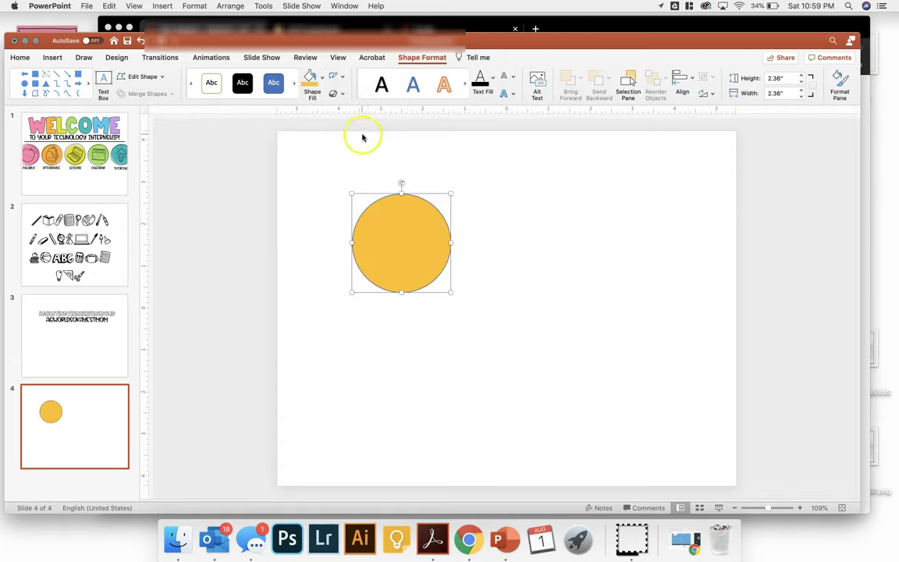
Step: Set the circle's outline to No Outline
{"action": "left_click", "coordinate": [341, 79]}
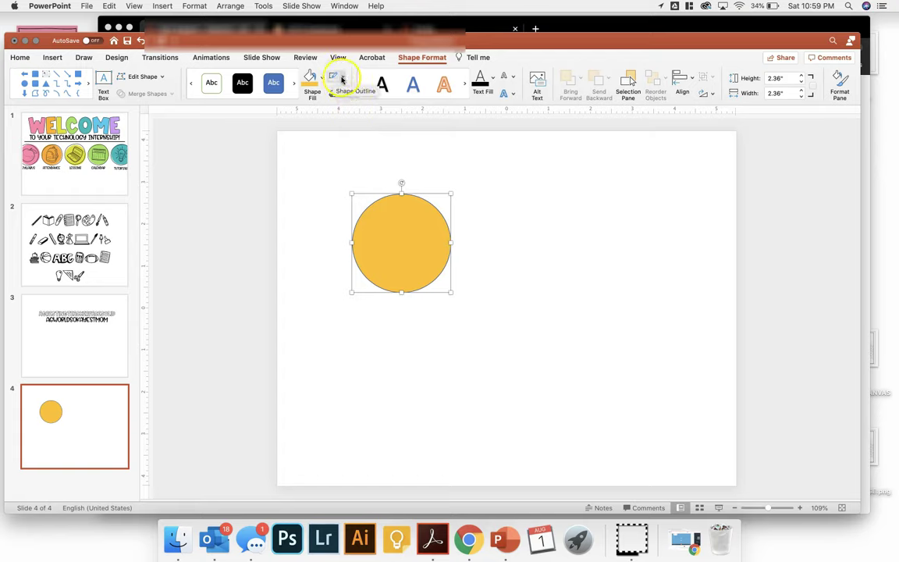
{"action": "left_click", "coordinate": [341, 79]}
{"action": "left_click", "coordinate": [348, 98]}
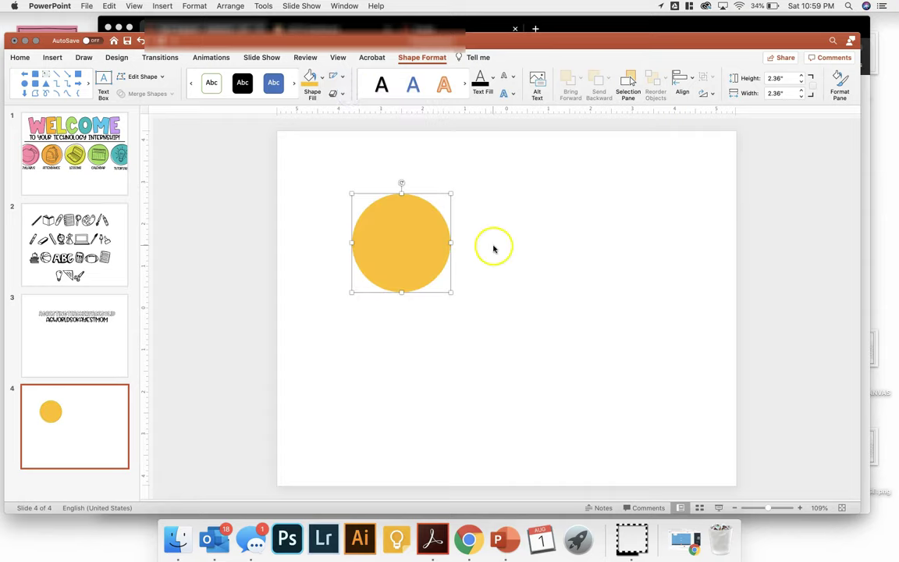
{"action": "left_click", "coordinate": [410, 247]}
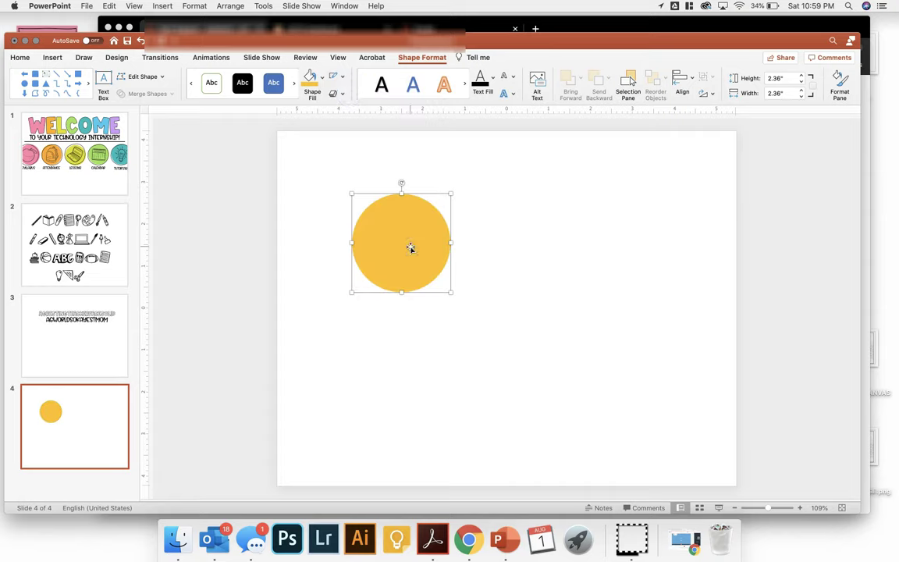
Step: Paste a copy of the gold circle and move it to the right of the original
{"action": "left_click", "coordinate": [480, 246]}
{"action": "key", "text": "super+v"}
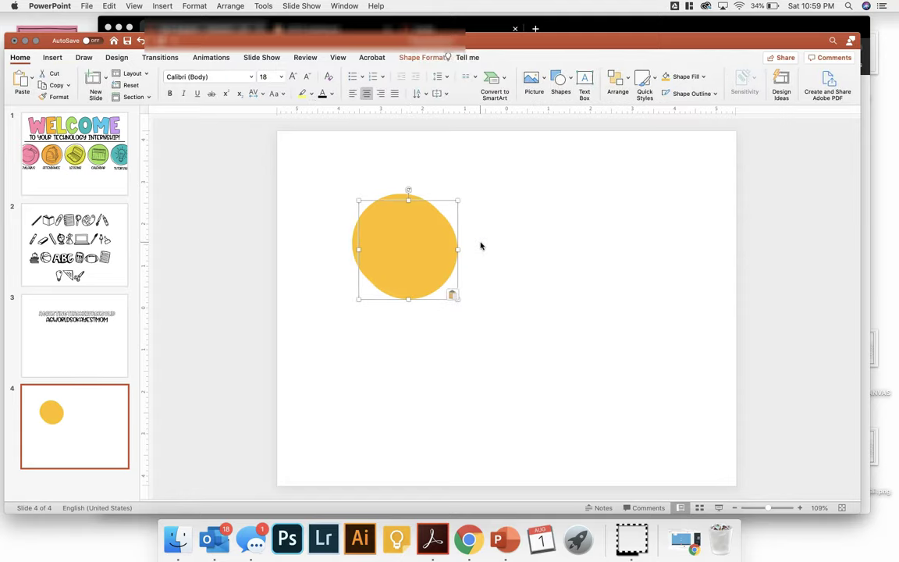
{"action": "left_click_drag", "start_coordinate": [425, 243], "coordinate": [526, 245]}
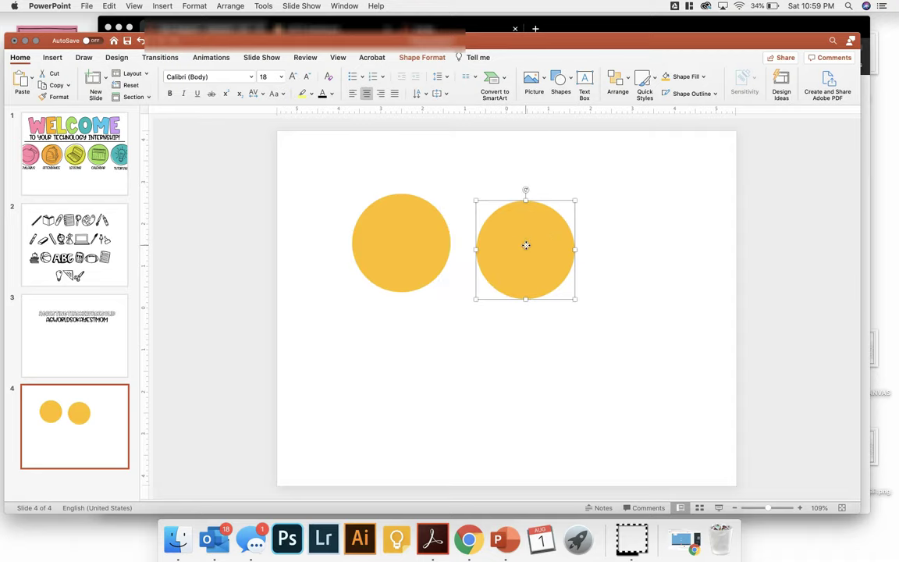
Step: Give the copied circle a black outline and No Fill
{"action": "left_click", "coordinate": [411, 58]}
{"action": "left_click", "coordinate": [342, 79]}
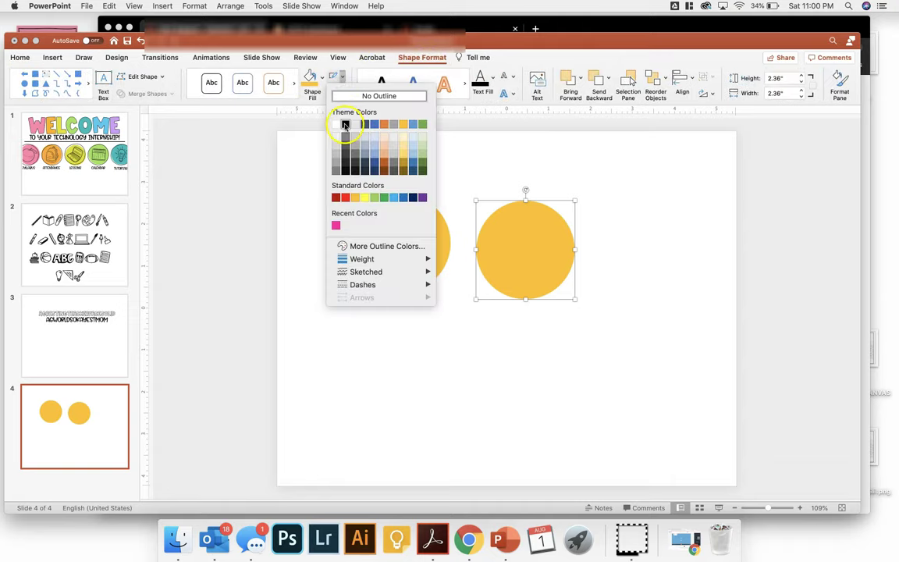
{"action": "left_click", "coordinate": [344, 125]}
{"action": "left_click", "coordinate": [320, 77]}
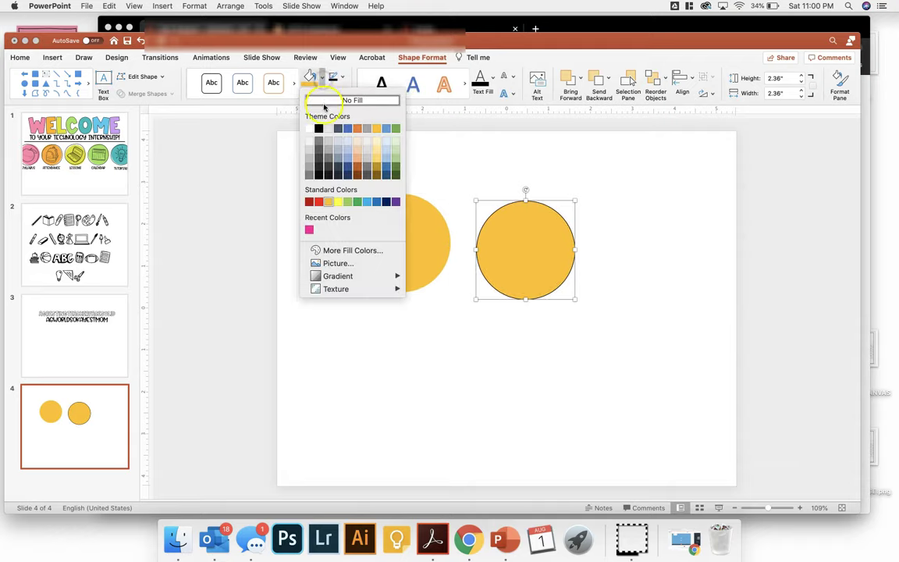
{"action": "left_click", "coordinate": [325, 101]}
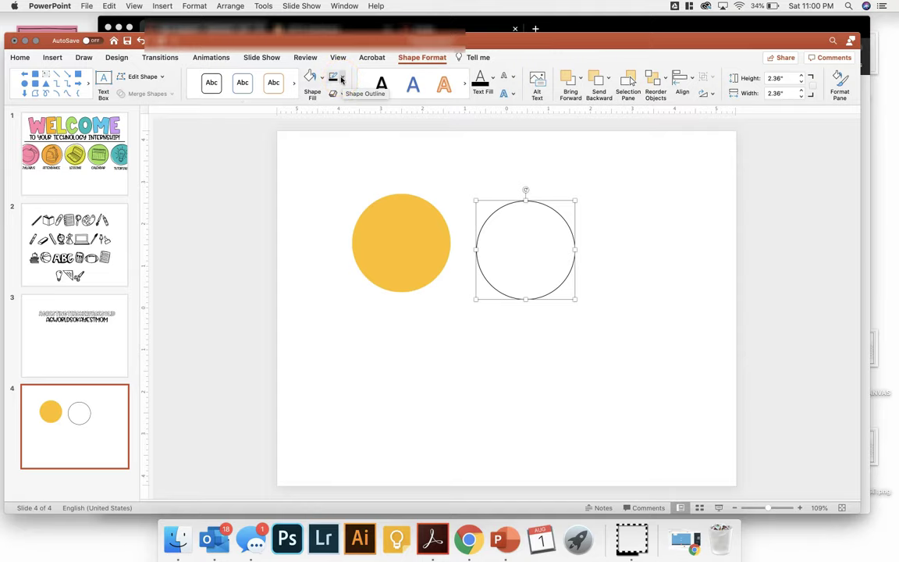
Step: Thicken the empty circle's black outline to 2¼ pt
{"action": "left_click", "coordinate": [55, 129]}
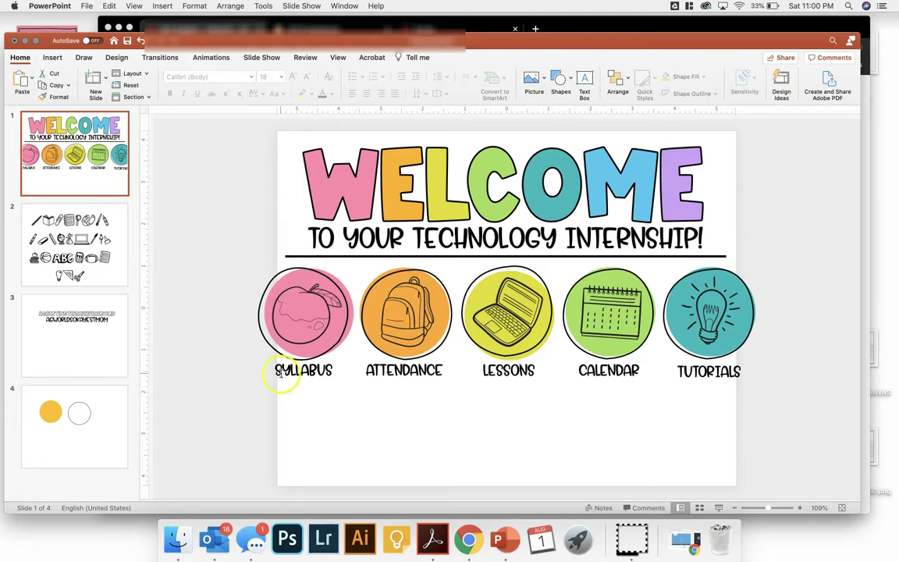
{"action": "left_click", "coordinate": [81, 409]}
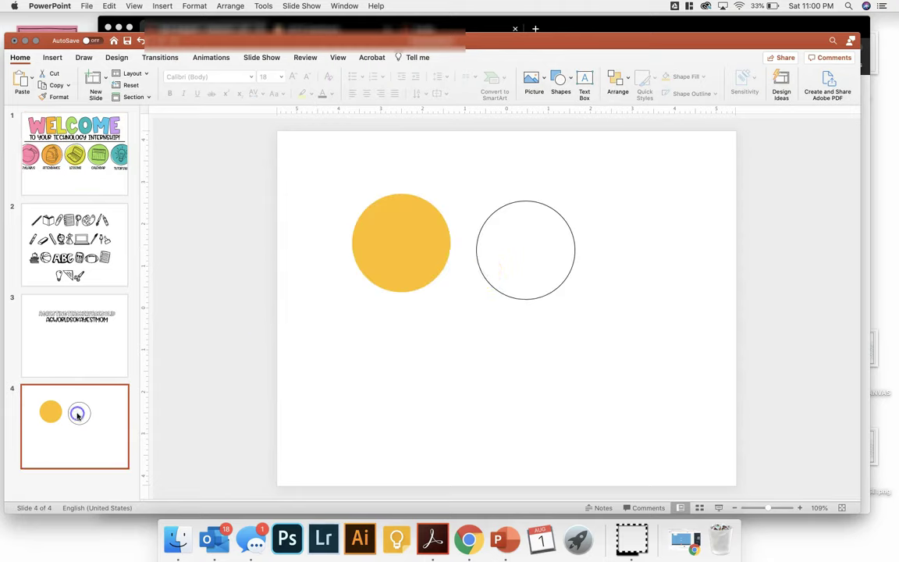
{"action": "left_click", "coordinate": [483, 279]}
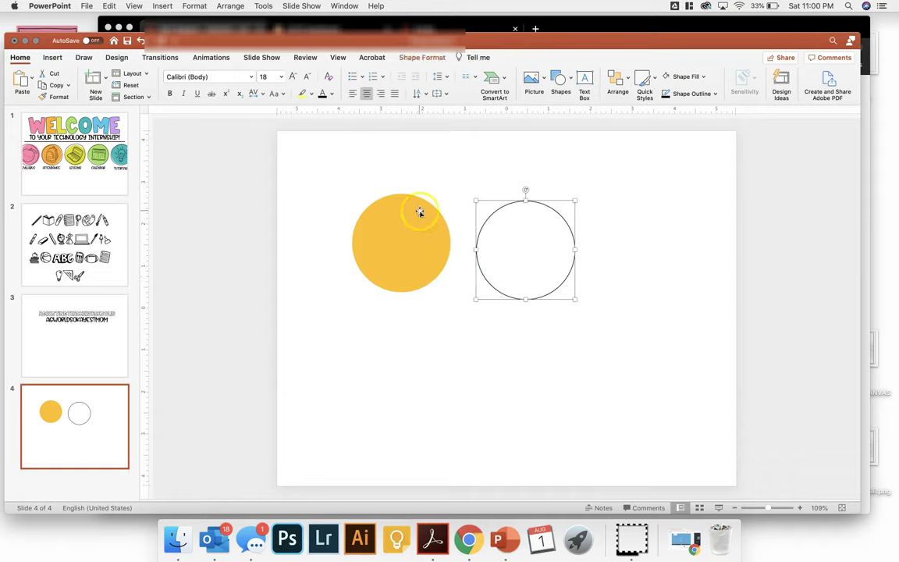
{"action": "left_click", "coordinate": [418, 59]}
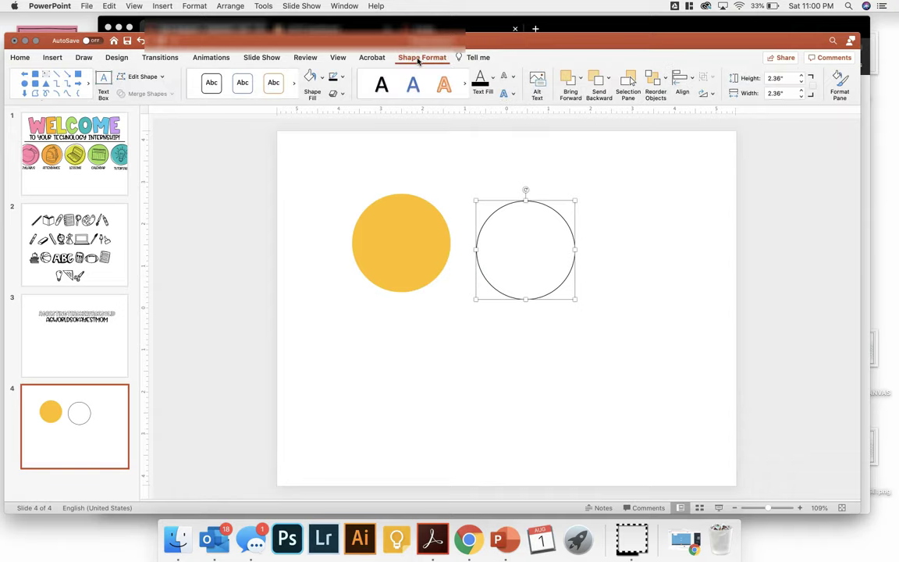
{"action": "left_click", "coordinate": [341, 79]}
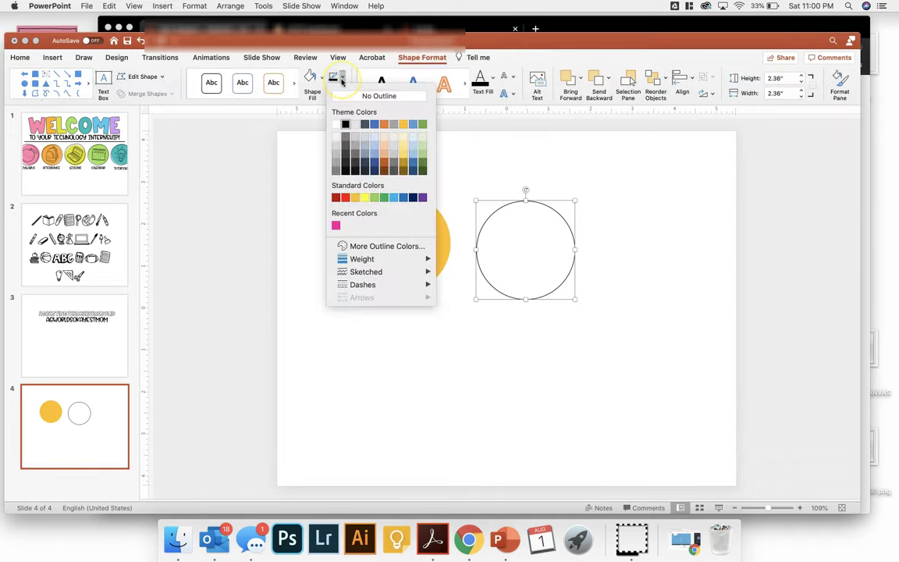
{"action": "mouse_move", "coordinate": [361, 258]}
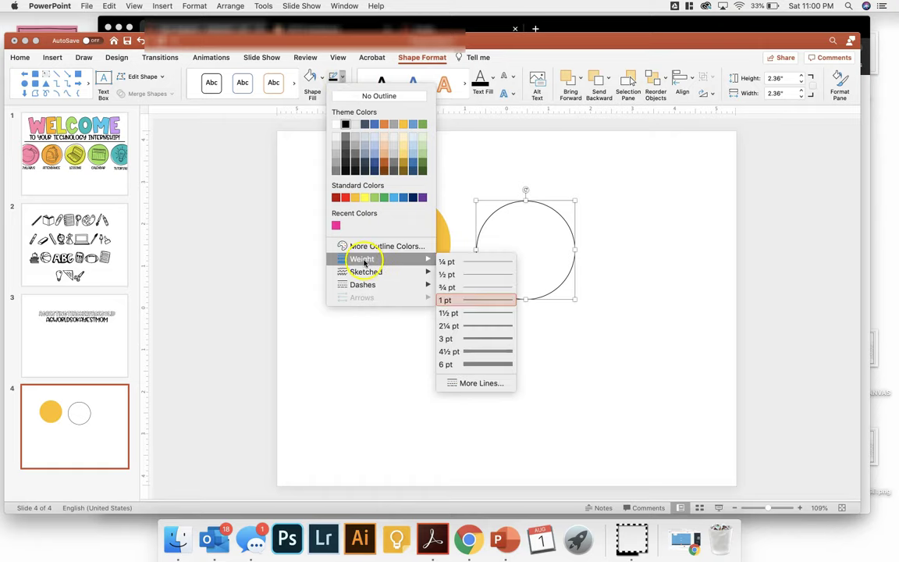
{"action": "left_click", "coordinate": [475, 325]}
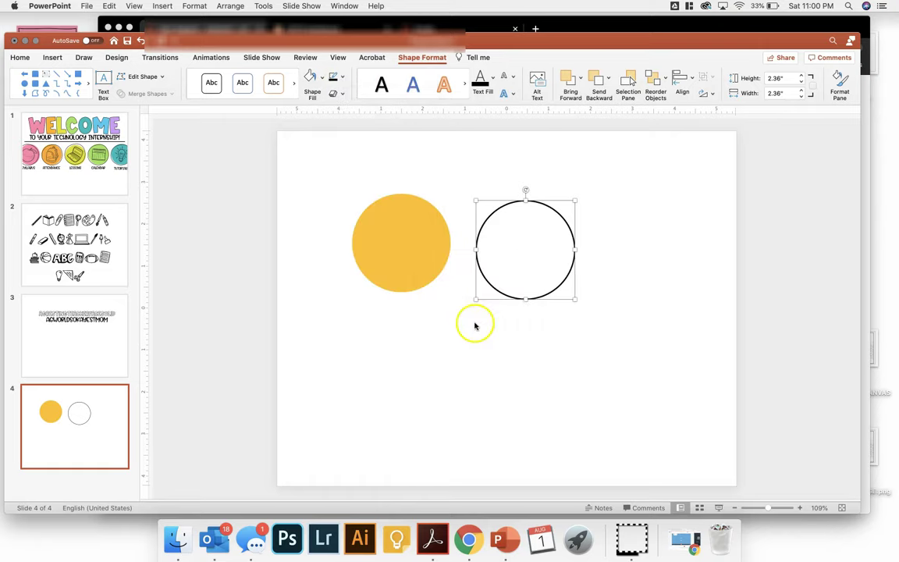
Step: Apply a wavy Sketched line style to the circle's outline, comparing several options
{"action": "left_click", "coordinate": [341, 78]}
{"action": "mouse_move", "coordinate": [378, 270]}
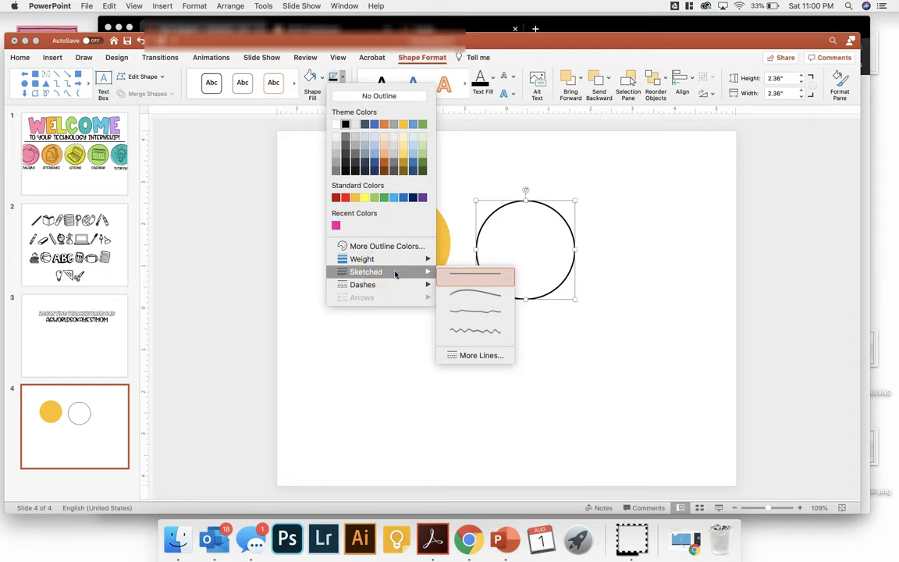
{"action": "left_click", "coordinate": [461, 295]}
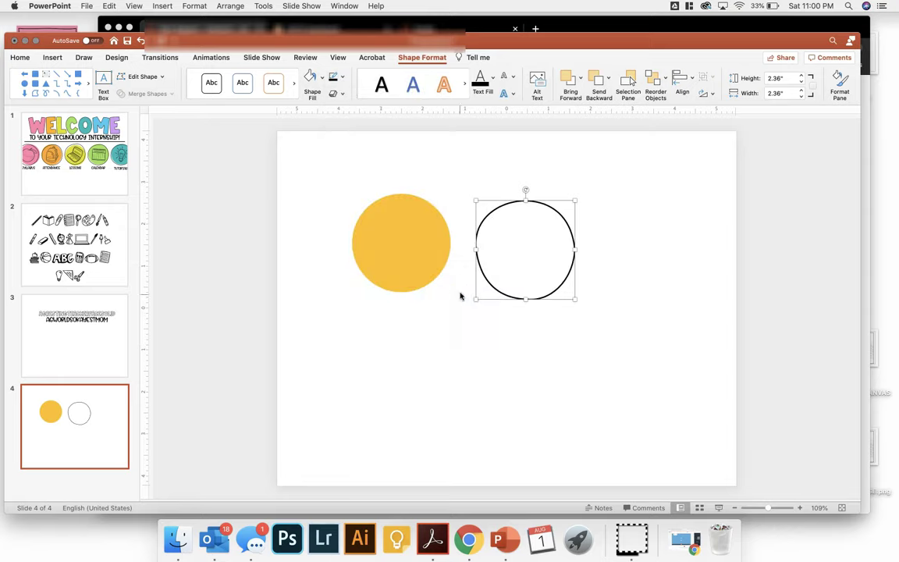
{"action": "left_click", "coordinate": [342, 78]}
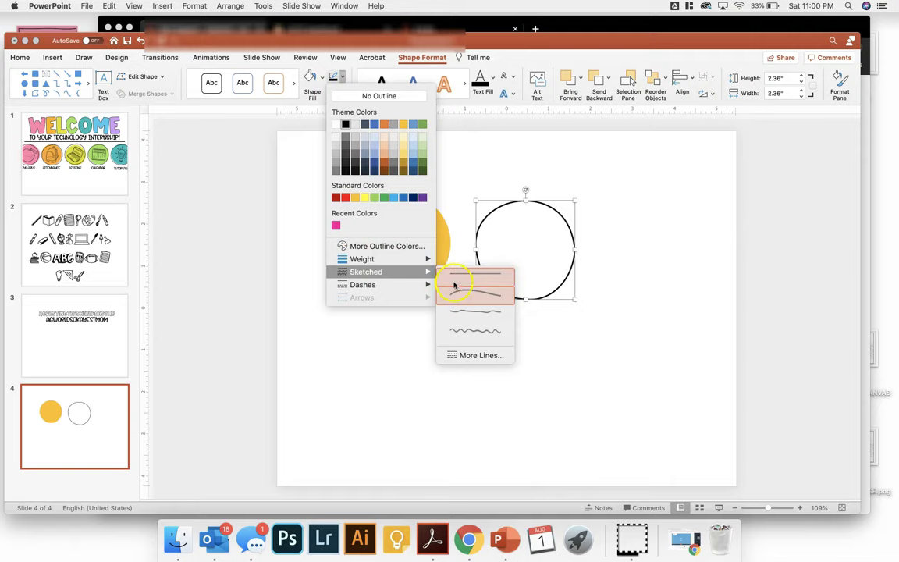
{"action": "left_click", "coordinate": [474, 306]}
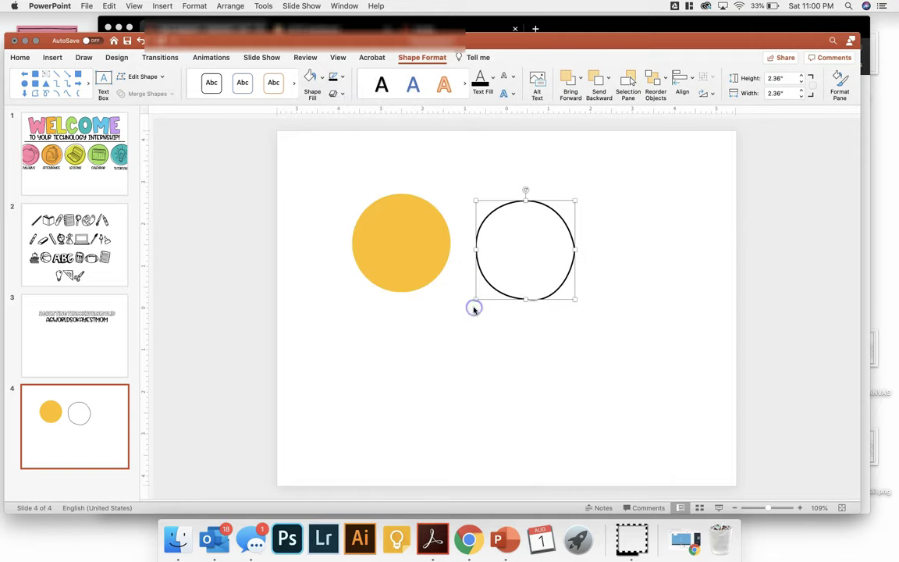
{"action": "left_click", "coordinate": [343, 78]}
{"action": "mouse_move", "coordinate": [381, 271]}
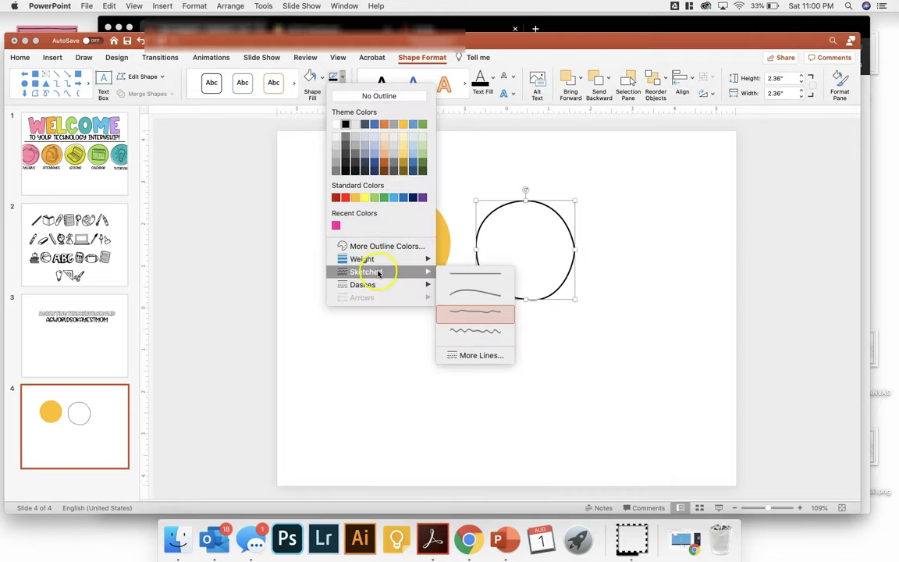
{"action": "left_click", "coordinate": [475, 300]}
Step: Lay the sketched outline over the gold circle, then duplicate the pair to its right
{"action": "mouse_move", "coordinate": [552, 226]}
{"action": "left_mouse_down"}
{"action": "mouse_move", "coordinate": [541, 215]}
{"action": "mouse_move", "coordinate": [431, 209]}
{"action": "left_mouse_up"}
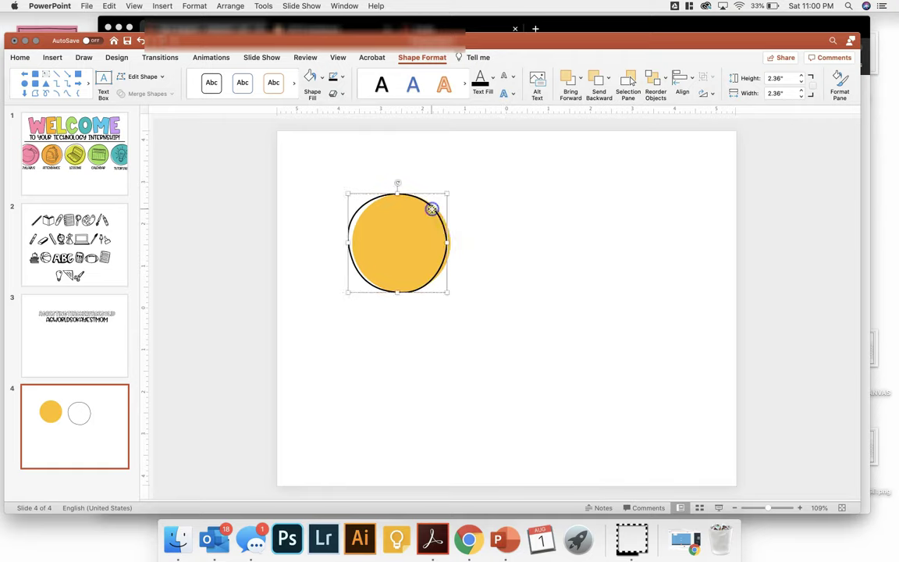
{"action": "left_click", "coordinate": [525, 328]}
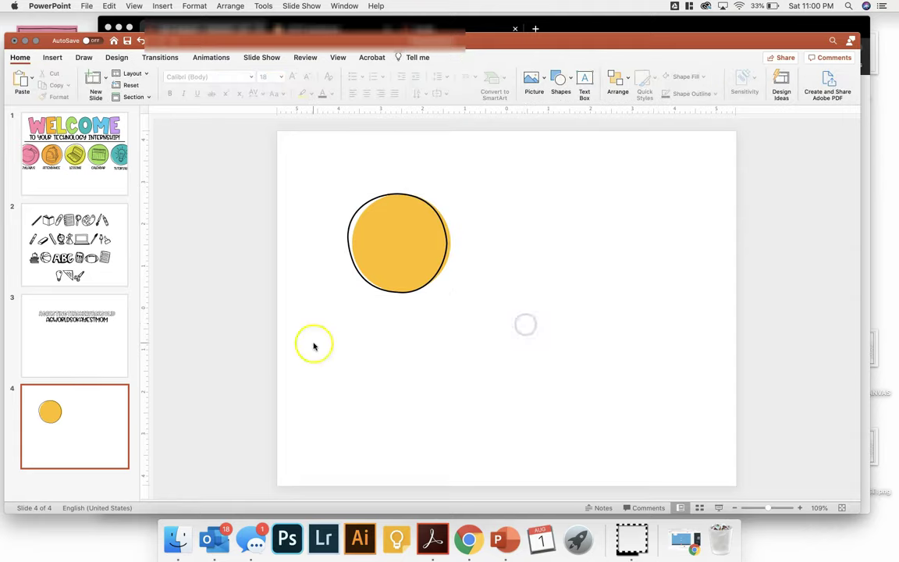
{"action": "left_click_drag", "start_coordinate": [307, 339], "coordinate": [531, 131]}
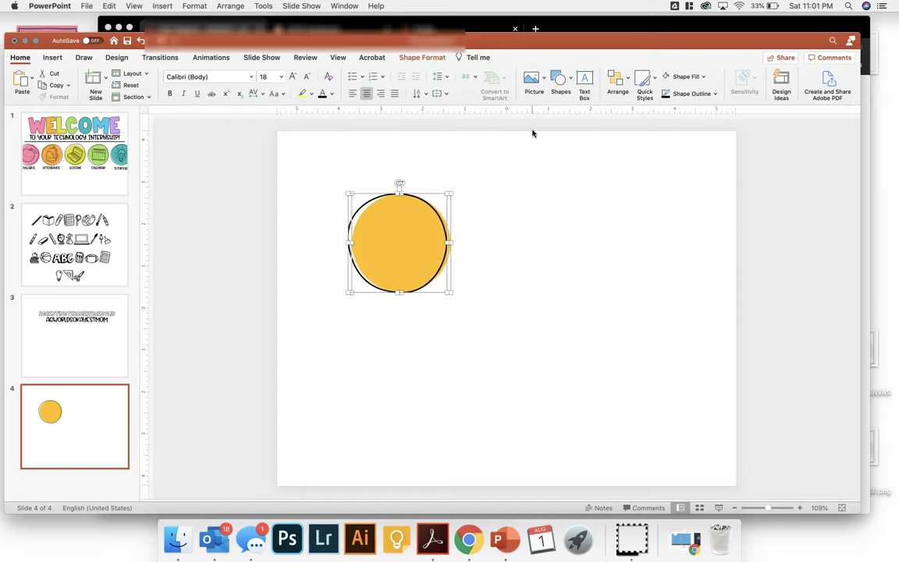
{"action": "left_click_drag", "start_coordinate": [429, 224], "coordinate": [531, 217]}
{"action": "left_click", "coordinate": [502, 329]}
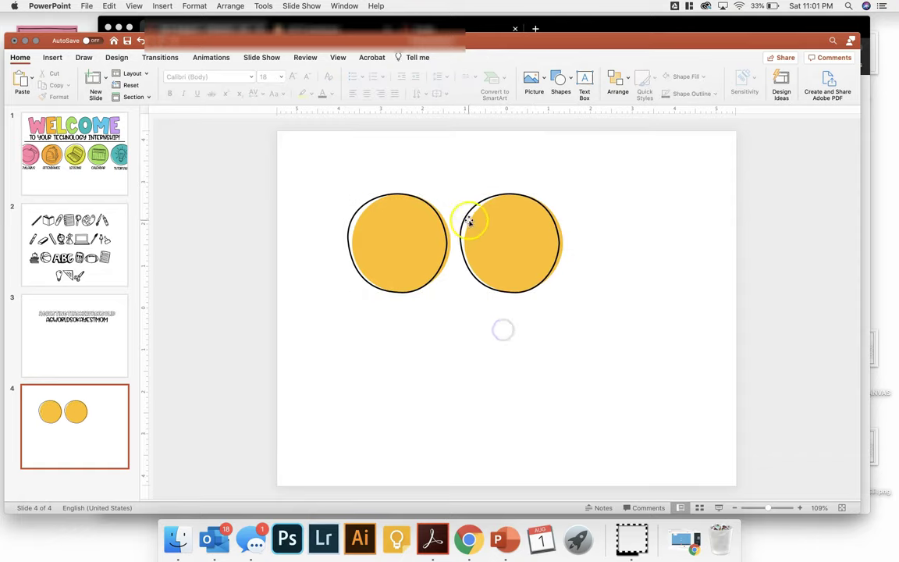
{"action": "left_click_drag", "start_coordinate": [467, 217], "coordinate": [475, 216]}
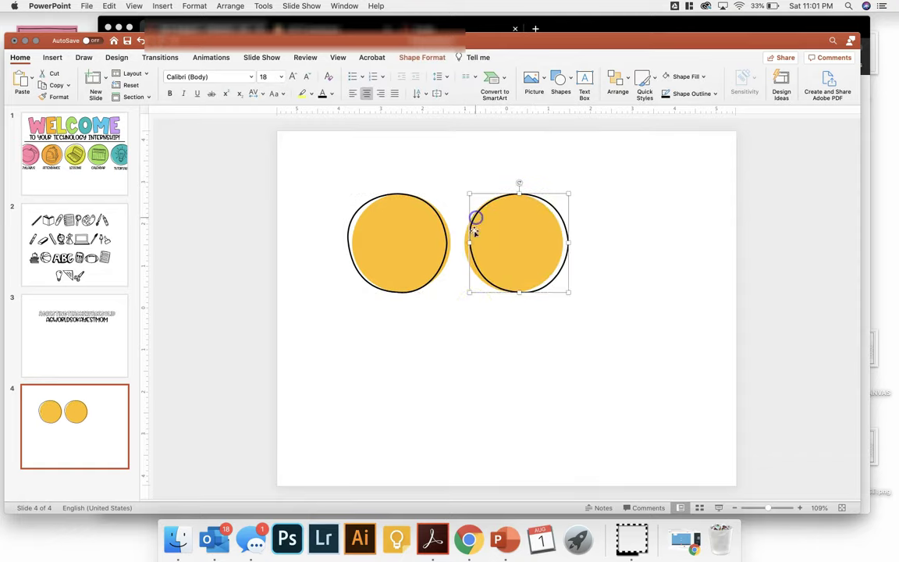
{"action": "left_click", "coordinate": [471, 349]}
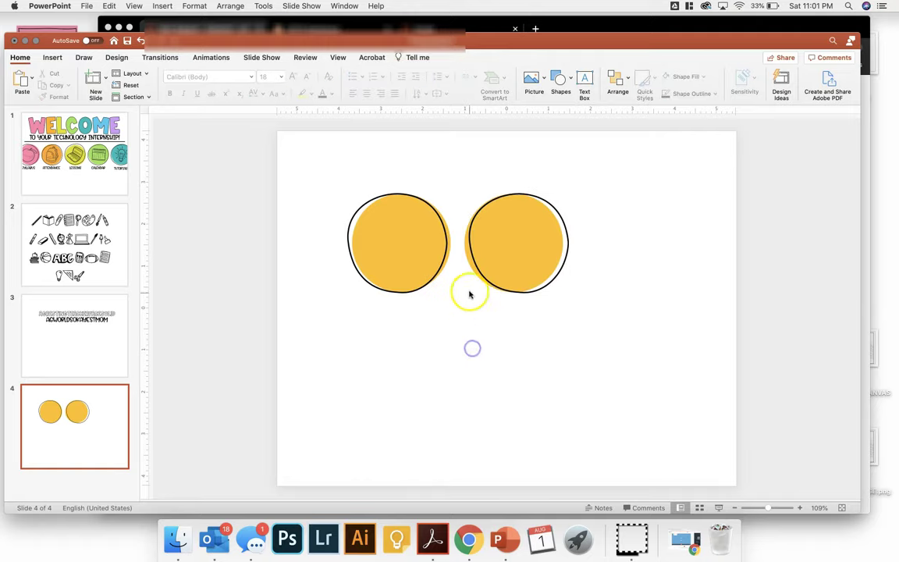
{"action": "left_click", "coordinate": [468, 267]}
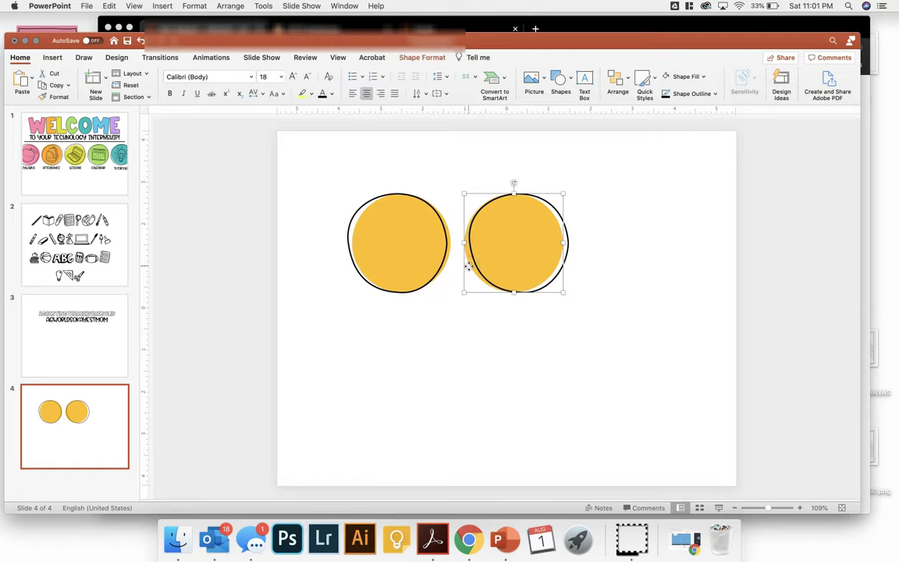
Step: Fill the right-hand doodle circle light green
{"action": "left_click", "coordinate": [420, 60]}
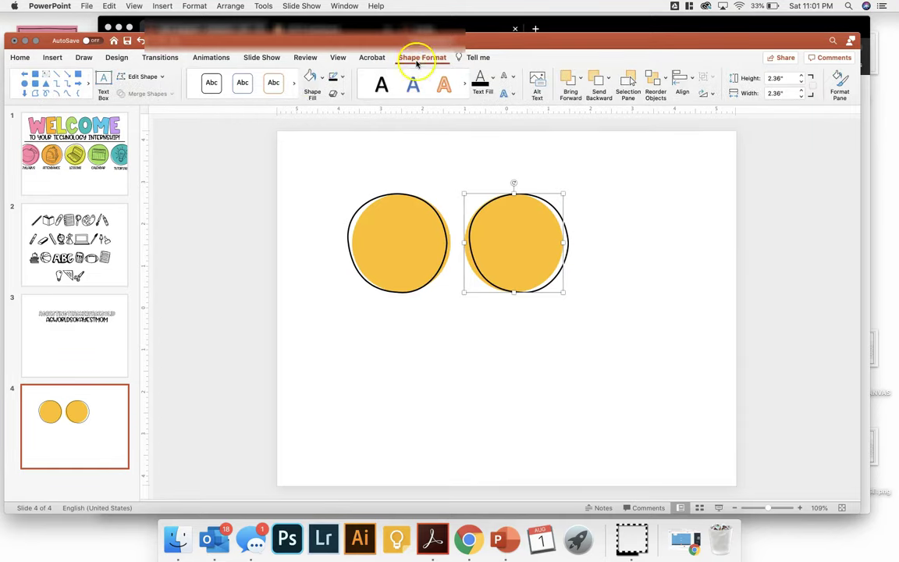
{"action": "left_click", "coordinate": [311, 77]}
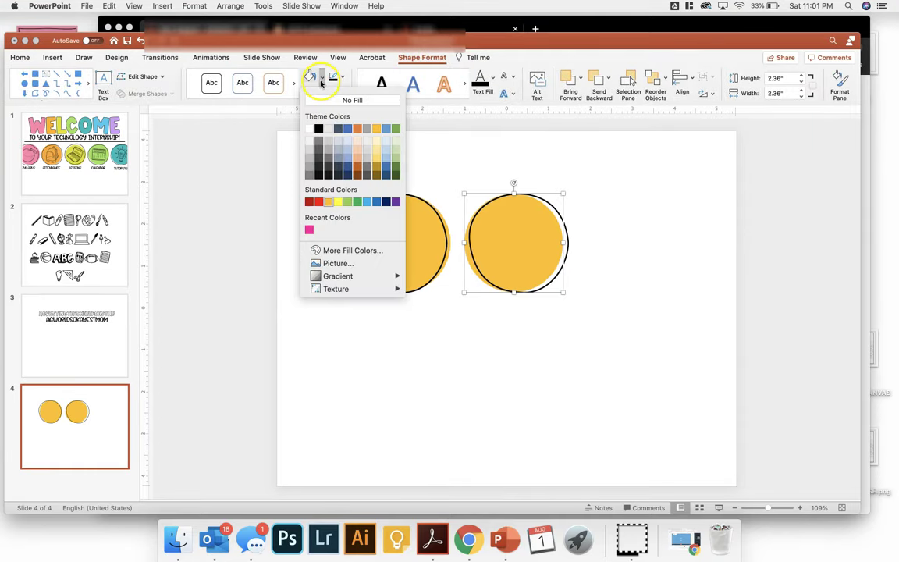
{"action": "left_click", "coordinate": [347, 202]}
{"action": "left_click", "coordinate": [456, 375]}
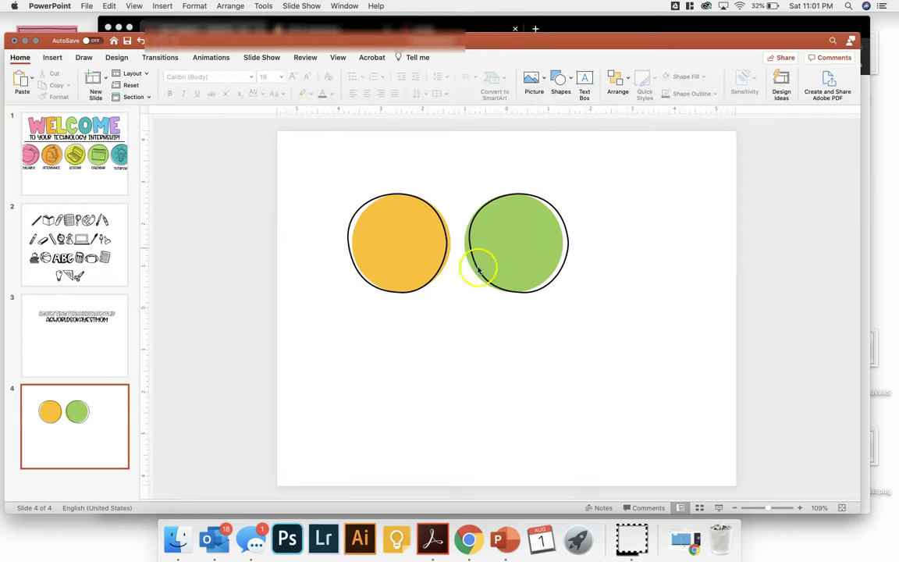
Step: Copy the flask doodle glyph from slide 2 and return to slide 4
{"action": "left_click", "coordinate": [98, 234]}
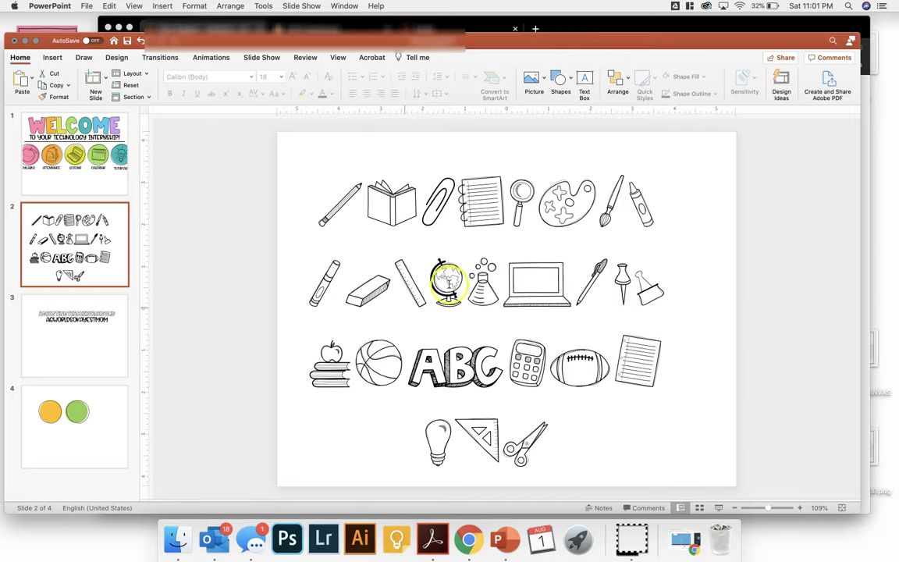
{"action": "double_click", "coordinate": [479, 284]}
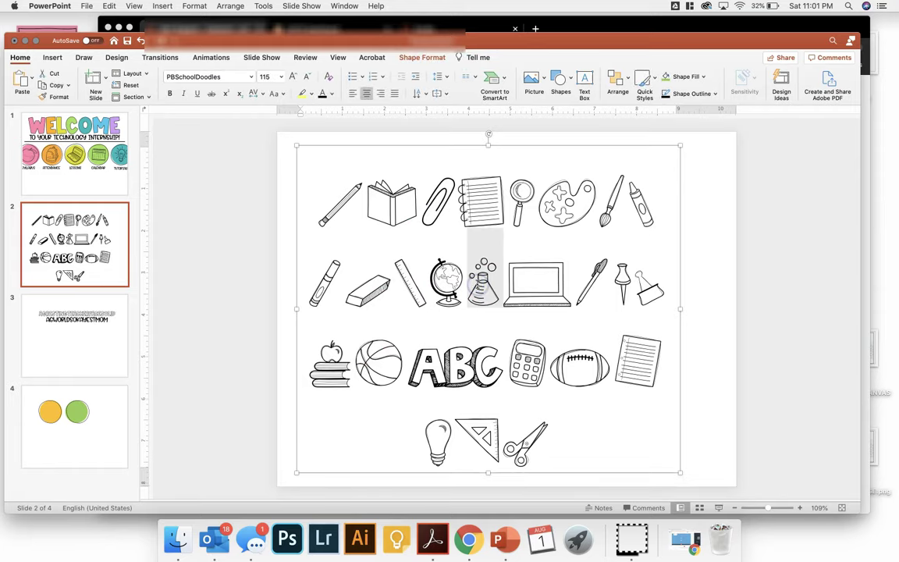
{"action": "left_click", "coordinate": [77, 396]}
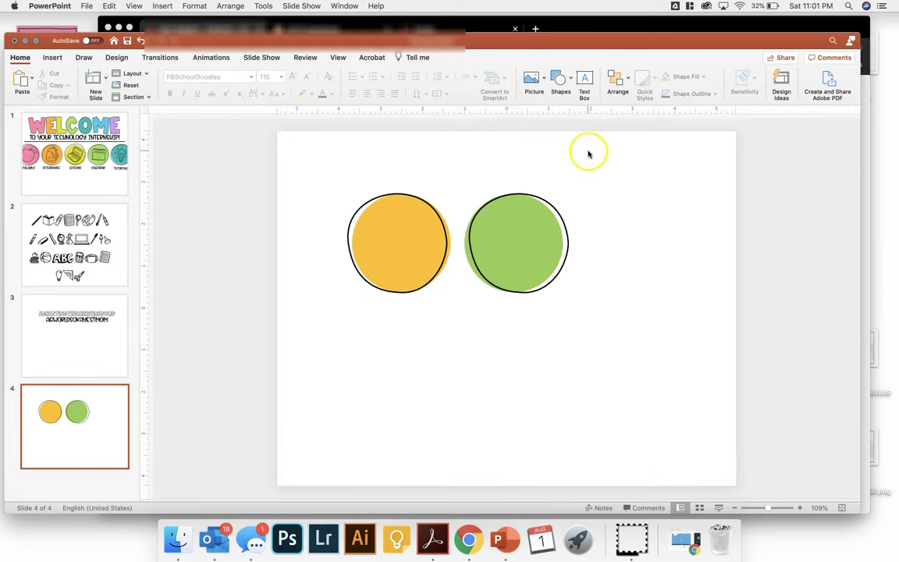
Step: Paste the flask glyph into a new text box and set it to font size 166
{"action": "left_click", "coordinate": [585, 82]}
{"action": "left_click_drag", "start_coordinate": [389, 345], "coordinate": [578, 419]}
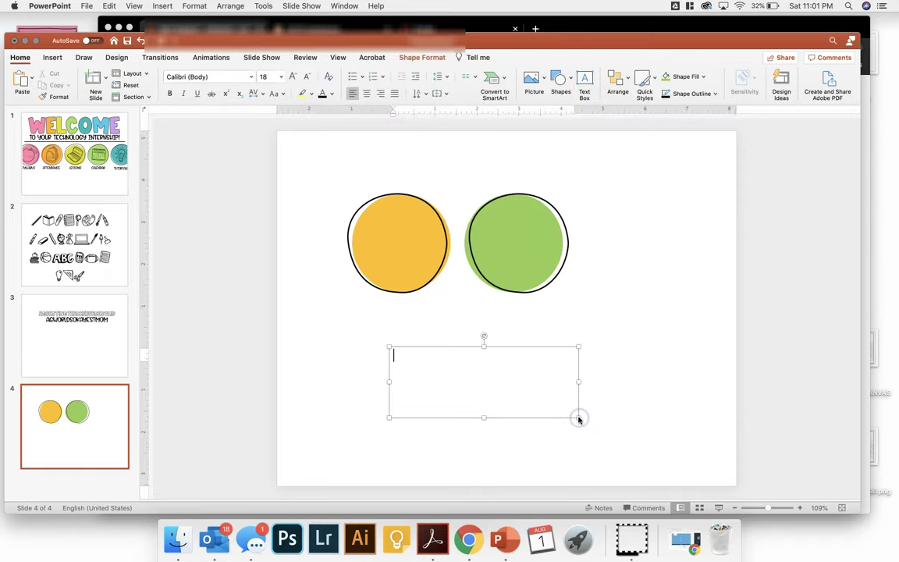
{"action": "key", "text": "super+v"}
{"action": "left_click_drag", "start_coordinate": [453, 373], "coordinate": [393, 383]}
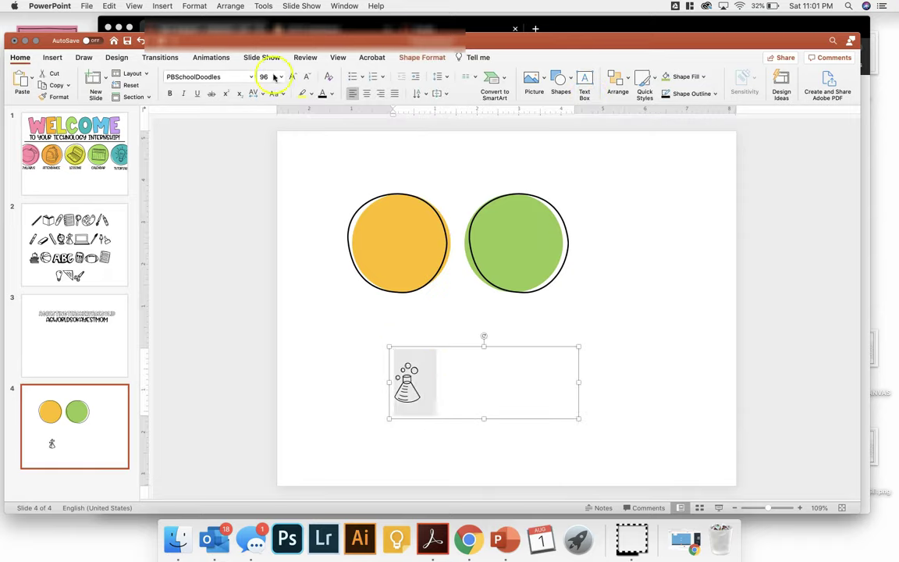
{"action": "left_click", "coordinate": [293, 76]}
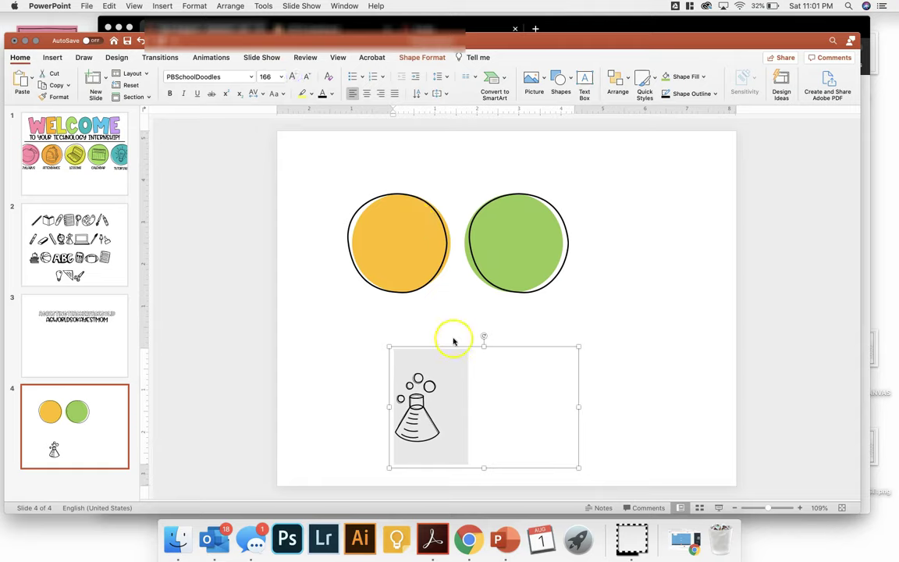
{"action": "left_click", "coordinate": [452, 345]}
Step: Move the flask onto the gold circle and narrow its box to centre it
{"action": "left_click_drag", "start_coordinate": [452, 345], "coordinate": [433, 175]}
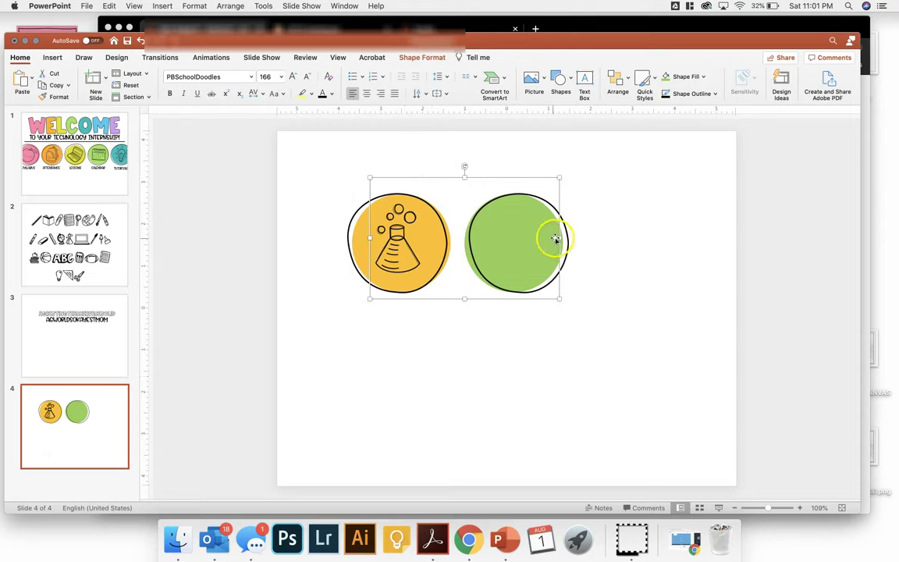
{"action": "left_click_drag", "start_coordinate": [558, 237], "coordinate": [431, 246]}
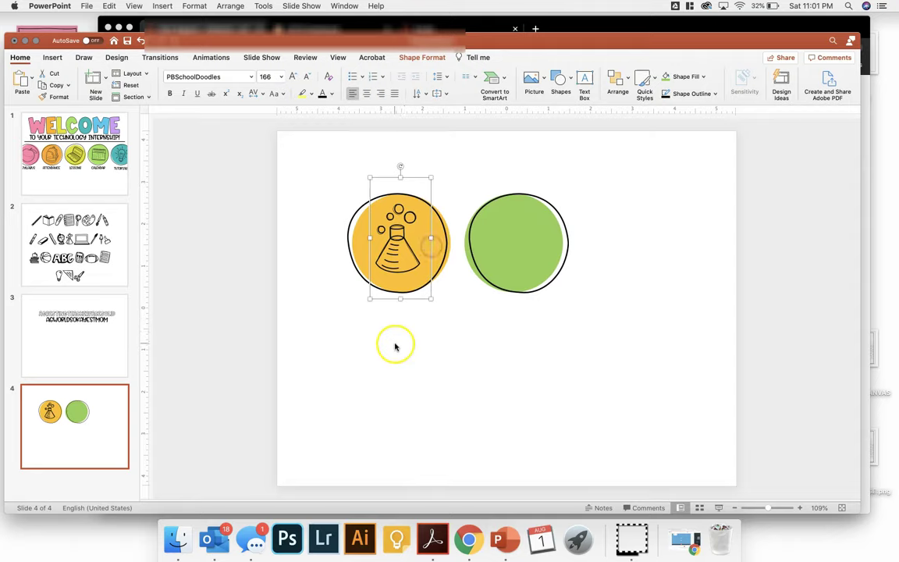
{"action": "mouse_move", "coordinate": [430, 236]}
{"action": "left_mouse_down"}
{"action": "mouse_move", "coordinate": [527, 239]}
{"action": "mouse_move", "coordinate": [415, 249]}
{"action": "mouse_move", "coordinate": [426, 253]}
{"action": "left_mouse_up"}
{"action": "left_click", "coordinate": [350, 302]}
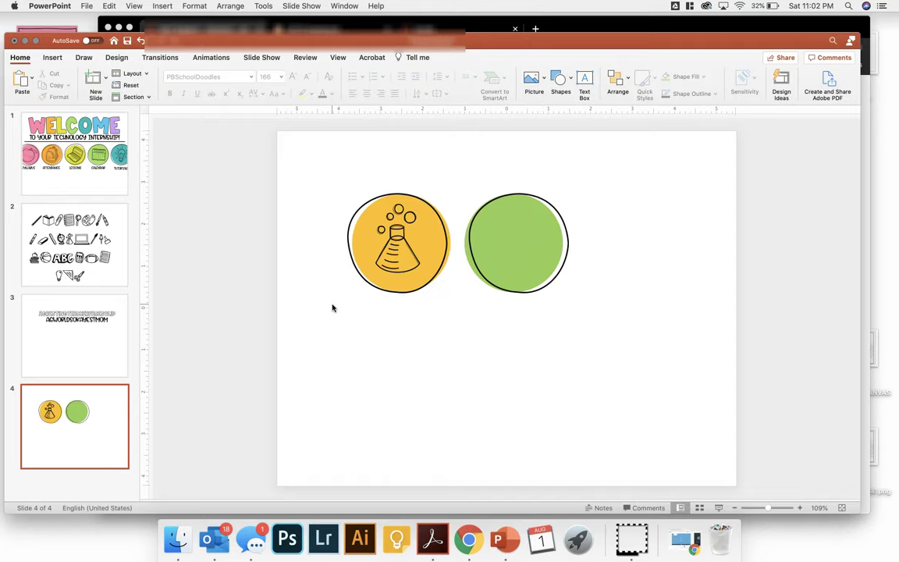
Step: Add a centred 'SCIENCE' text box in AGWorldsOkayestMom font beneath the gold flask circle
{"action": "left_click", "coordinate": [585, 80]}
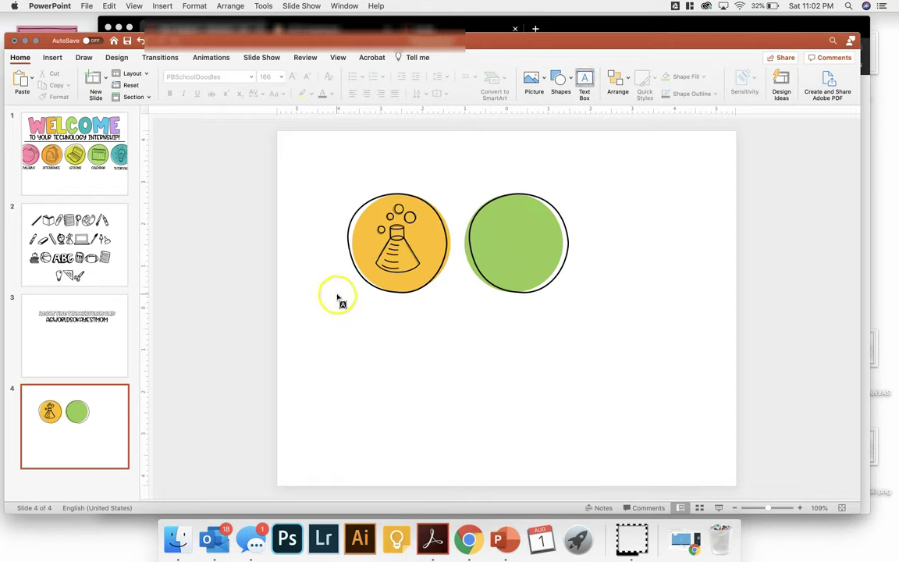
{"action": "left_click_drag", "start_coordinate": [337, 294], "coordinate": [457, 318]}
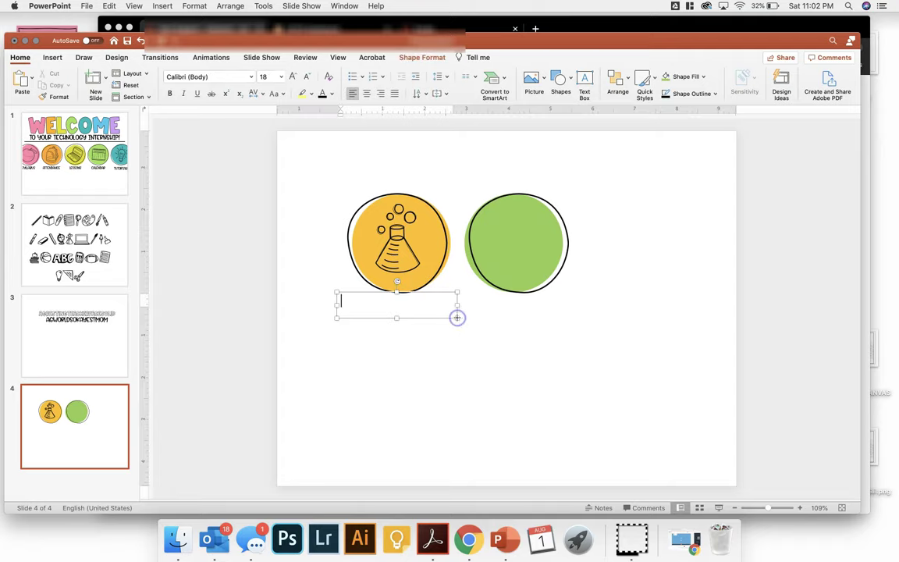
{"action": "type", "text": "SCIENCE"}
{"action": "left_click", "coordinate": [367, 278]}
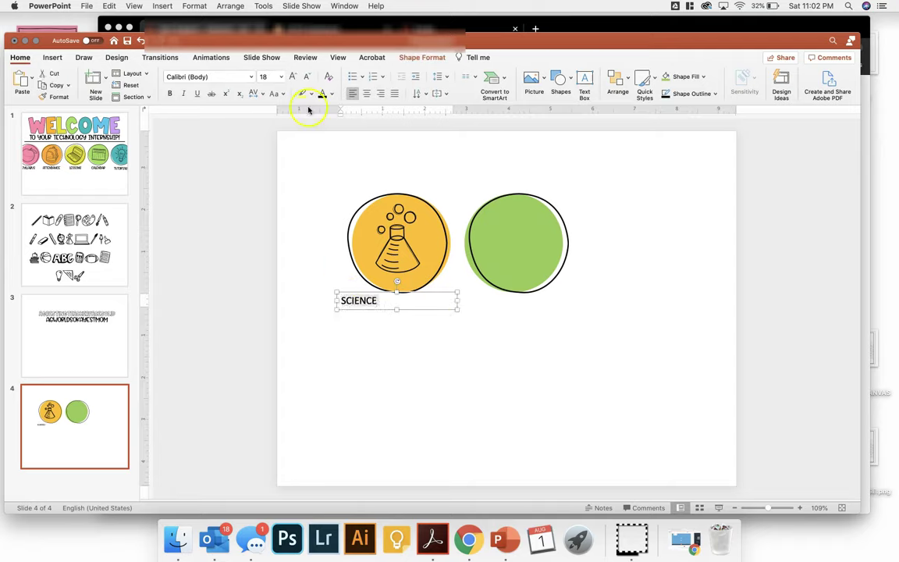
{"action": "left_click", "coordinate": [251, 76]}
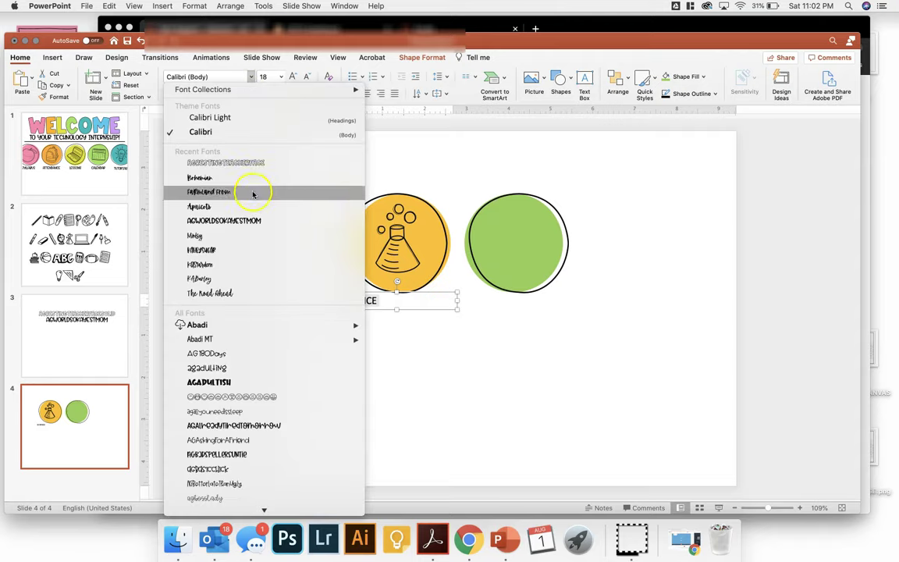
{"action": "left_click", "coordinate": [248, 222]}
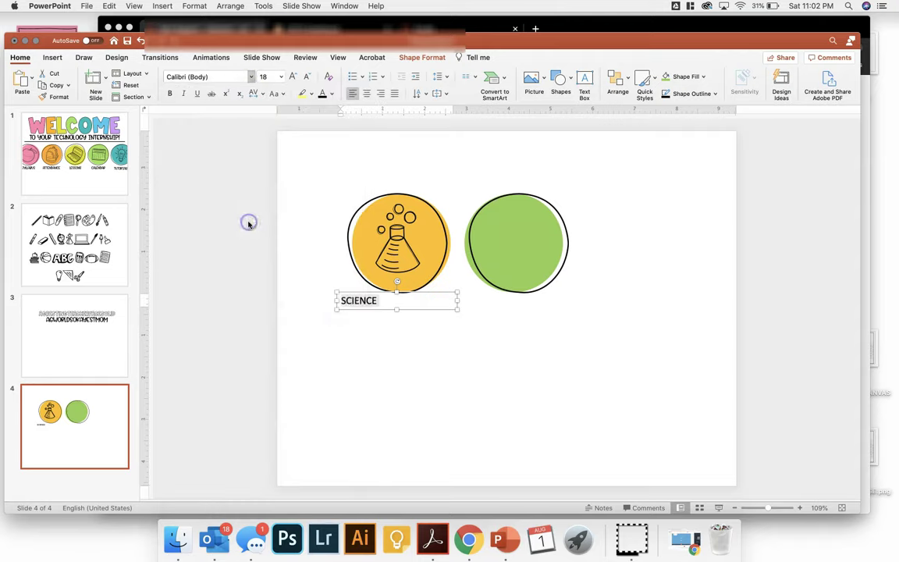
{"action": "left_click", "coordinate": [366, 93]}
{"action": "mouse_move", "coordinate": [443, 294]}
{"action": "left_mouse_down"}
{"action": "mouse_move", "coordinate": [418, 244]}
{"action": "mouse_move", "coordinate": [448, 302]}
{"action": "left_mouse_up"}
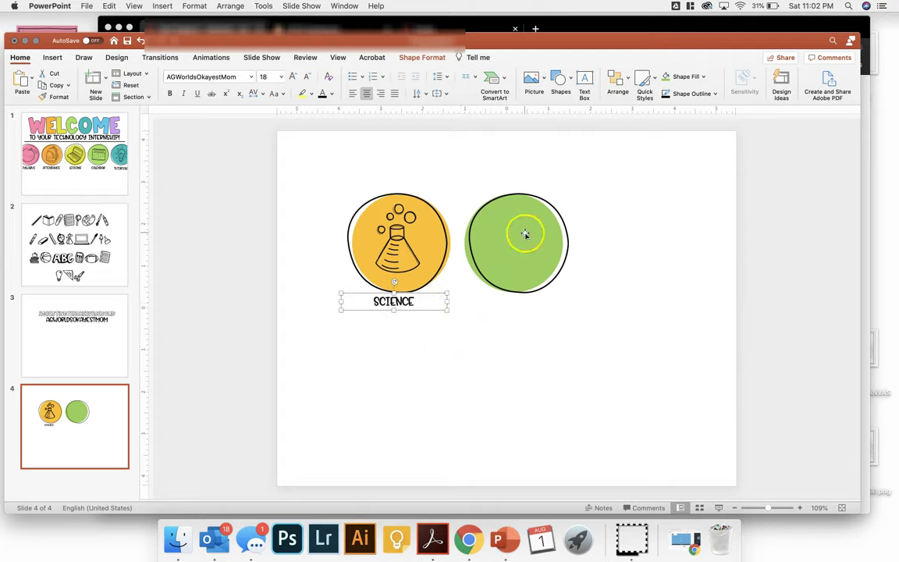
{"action": "left_click", "coordinate": [611, 327]}
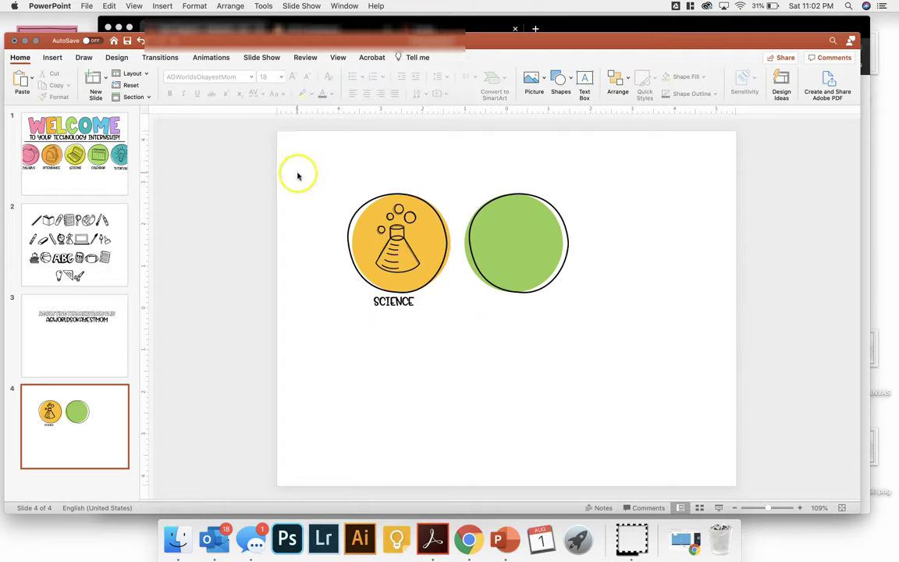
Step: Select the circle, flask and label together and save them as PNG 'SCIENCE ICON' on the Desktop
{"action": "left_click_drag", "start_coordinate": [307, 154], "coordinate": [475, 336]}
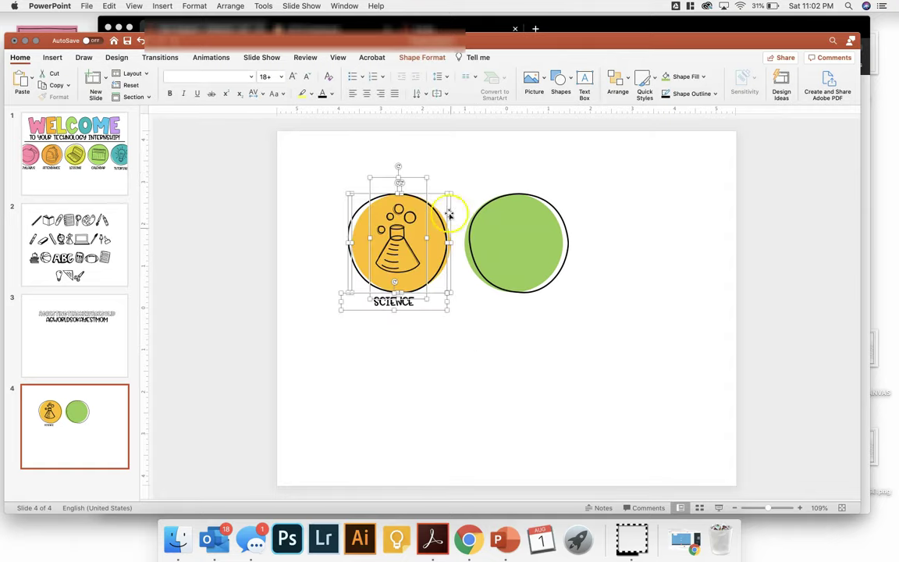
{"action": "right_click", "coordinate": [426, 270]}
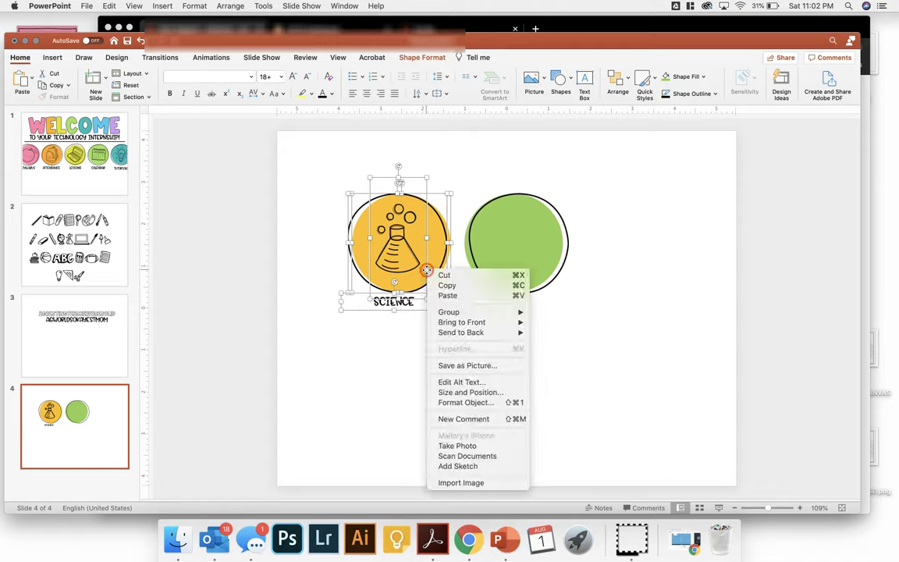
{"action": "left_click", "coordinate": [470, 367]}
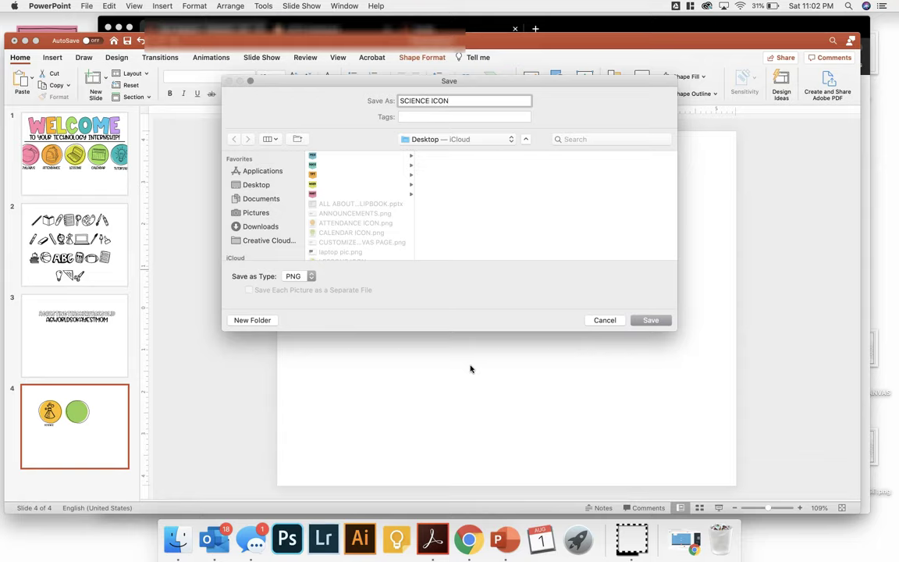
{"action": "left_click", "coordinate": [262, 189]}
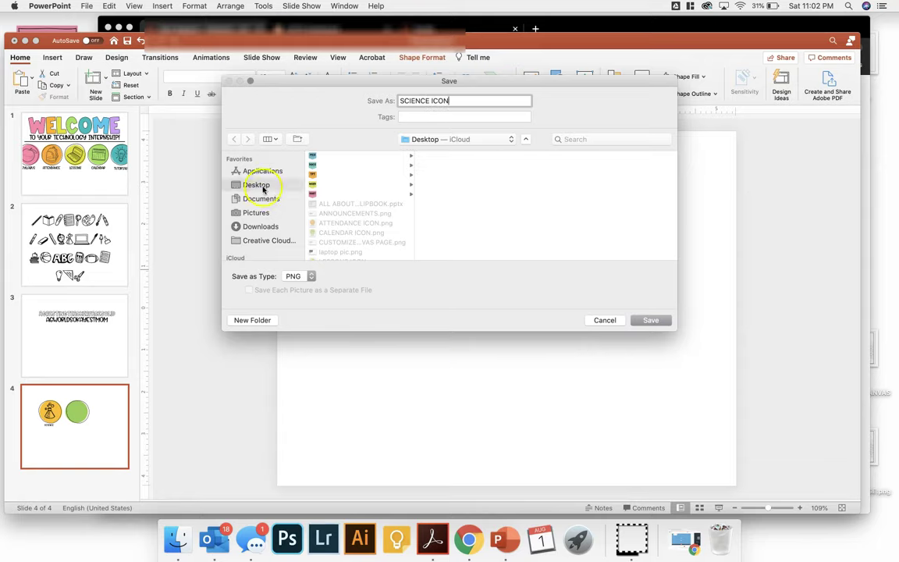
{"action": "left_click", "coordinate": [310, 276]}
{"action": "left_click", "coordinate": [302, 276]}
{"action": "left_click", "coordinate": [651, 320]}
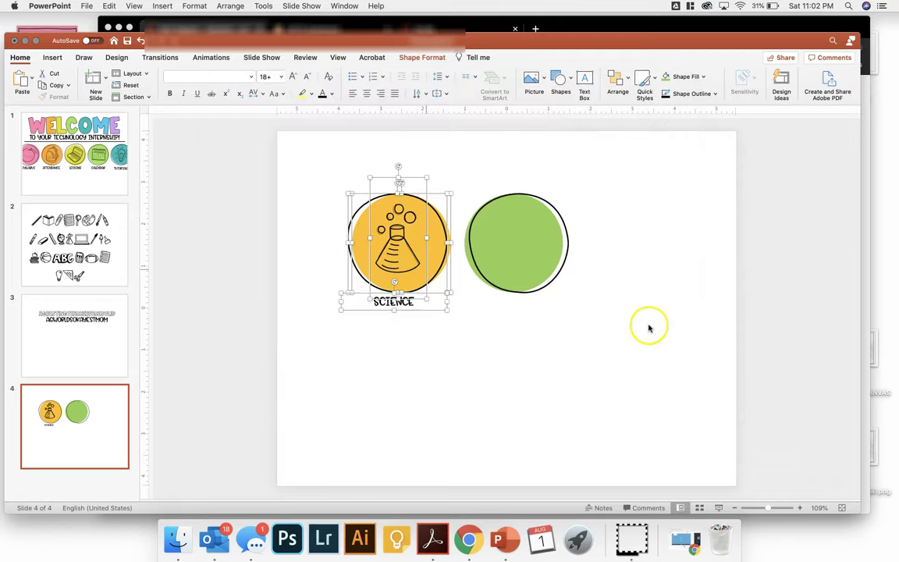
{"action": "left_click", "coordinate": [551, 380]}
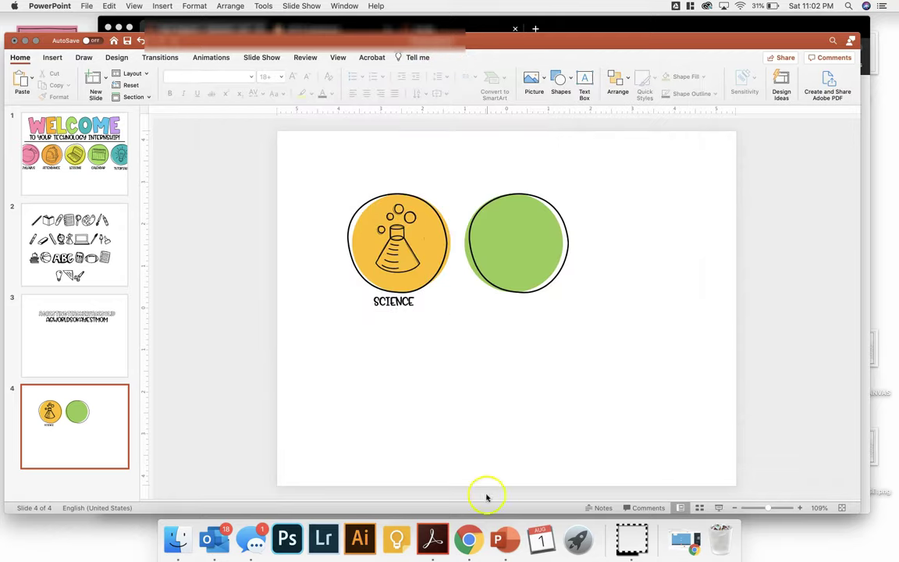
Step: Back in Chrome, open the Canvas course Home Page in the editor
{"action": "left_click", "coordinate": [686, 29]}
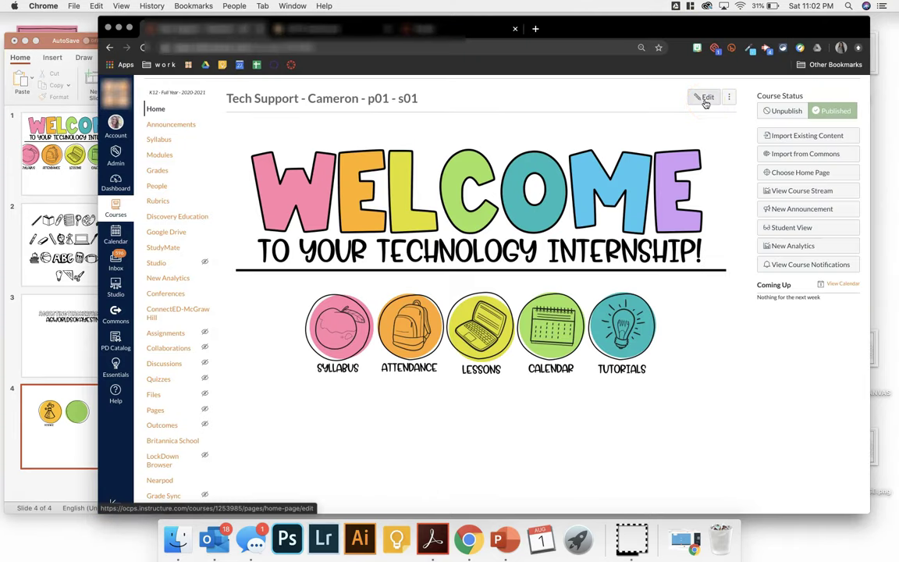
{"action": "left_click", "coordinate": [705, 97]}
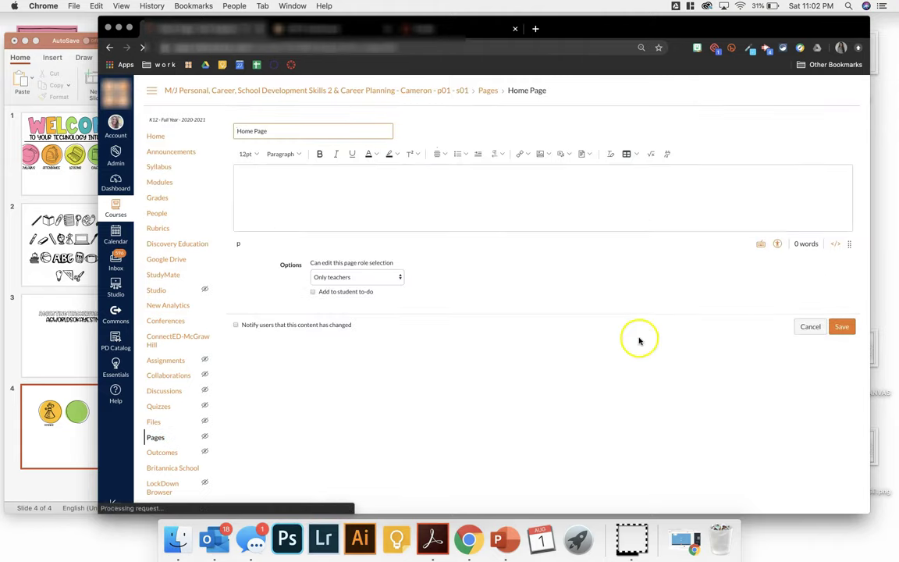
{"action": "scroll", "coordinate": [816, 201], "scroll_direction": "down", "scroll_amount": 3}
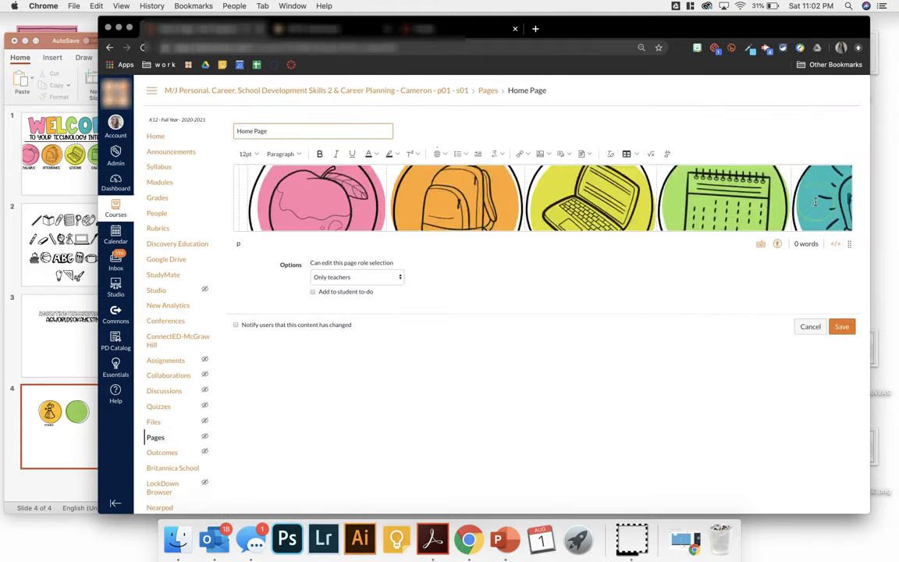
{"action": "left_click", "coordinate": [793, 206]}
Step: Place the cursor on the empty line below the SYLLABUS-to-CALENDAR icon row
{"action": "scroll", "coordinate": [793, 208], "scroll_direction": "down", "scroll_amount": 2}
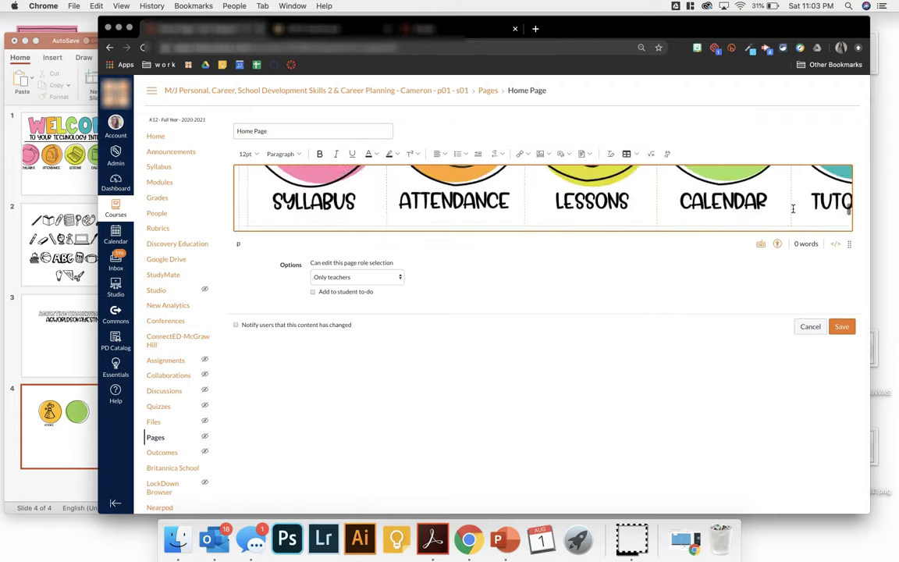
{"action": "scroll", "coordinate": [793, 208], "scroll_direction": "up", "scroll_amount": 2}
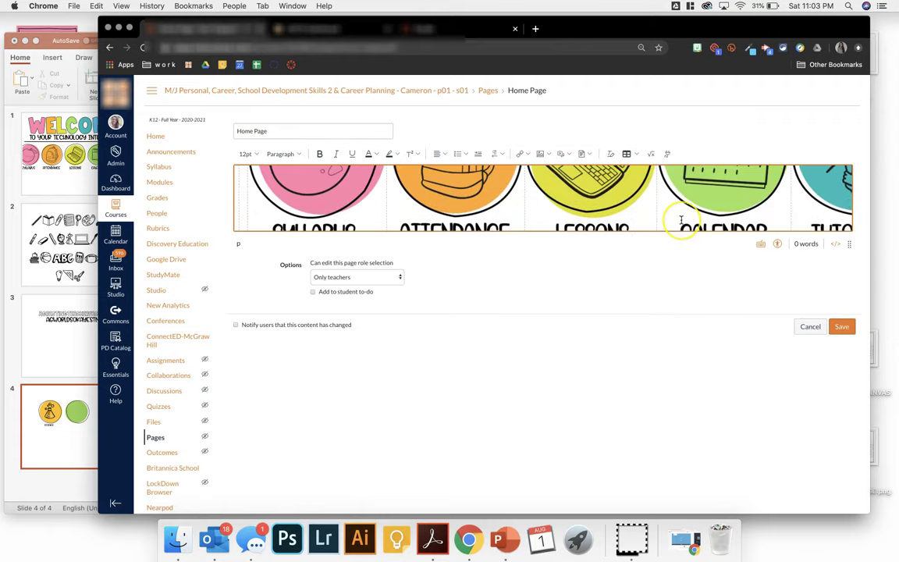
{"action": "scroll", "coordinate": [682, 222], "scroll_direction": "up", "scroll_amount": 2}
{"action": "scroll", "coordinate": [681, 221], "scroll_direction": "down", "scroll_amount": 6}
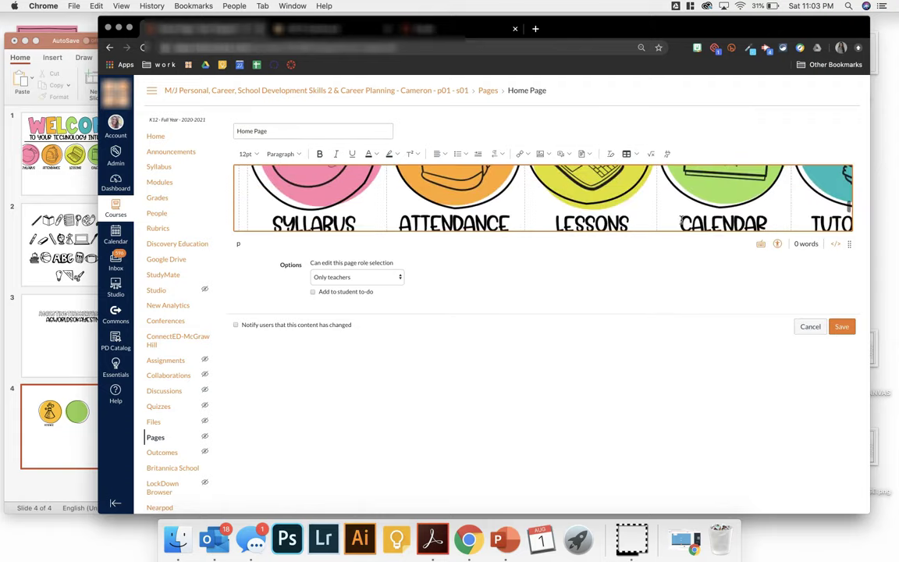
{"action": "scroll", "coordinate": [681, 220], "scroll_direction": "down", "scroll_amount": 1}
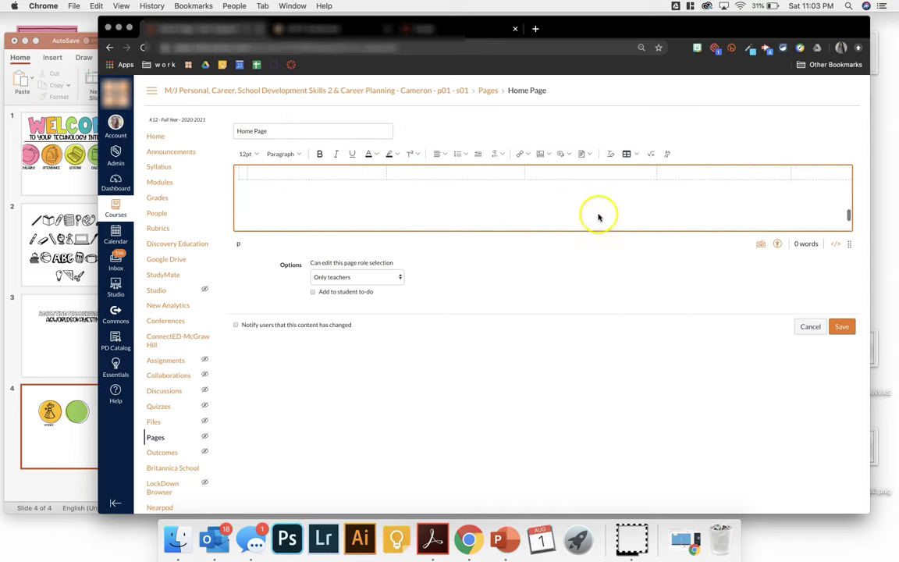
{"action": "left_click", "coordinate": [587, 213]}
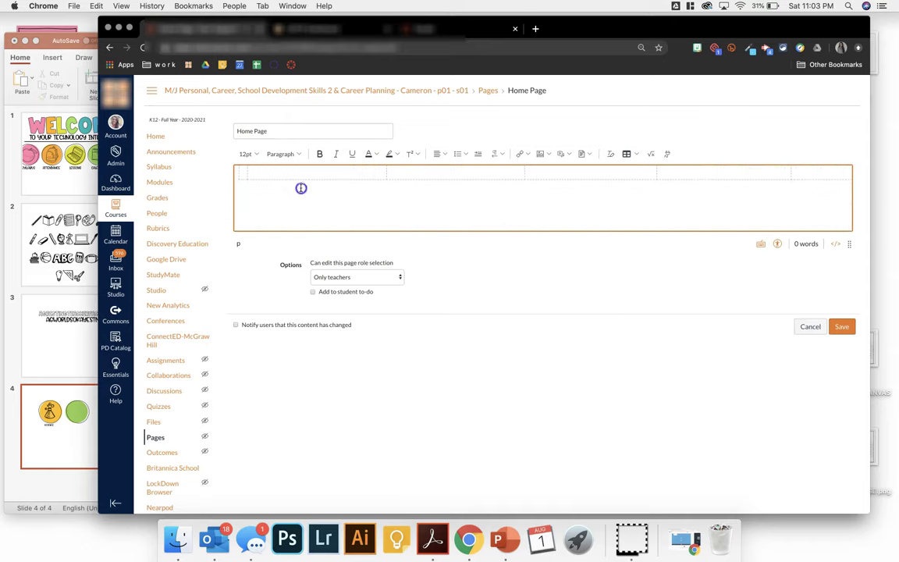
Step: Upload SCIENCE ICON.png from the computer with Upload Image and insert it below the icons
{"action": "left_click", "coordinate": [545, 155]}
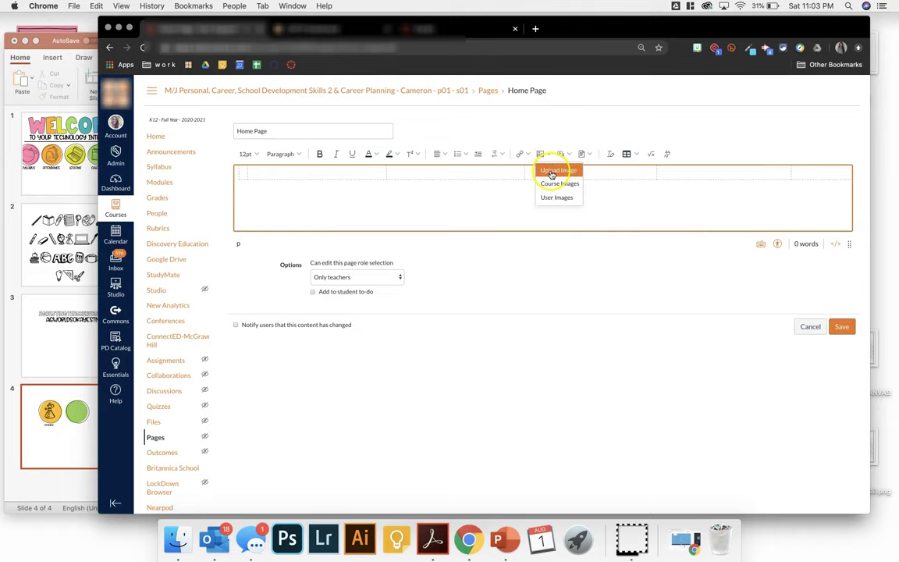
{"action": "left_click", "coordinate": [550, 171]}
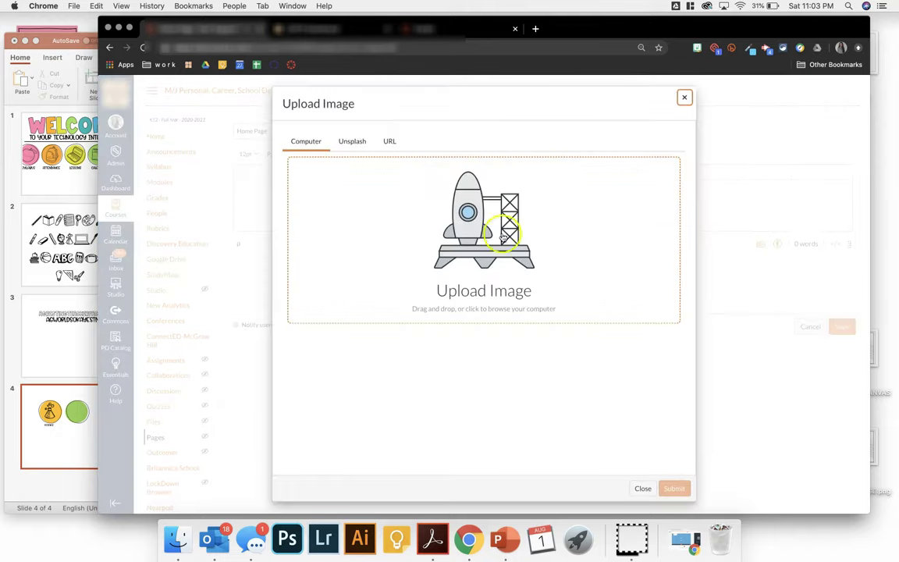
{"action": "left_click", "coordinate": [484, 266]}
{"action": "scroll", "coordinate": [515, 238], "scroll_direction": "down", "scroll_amount": 5}
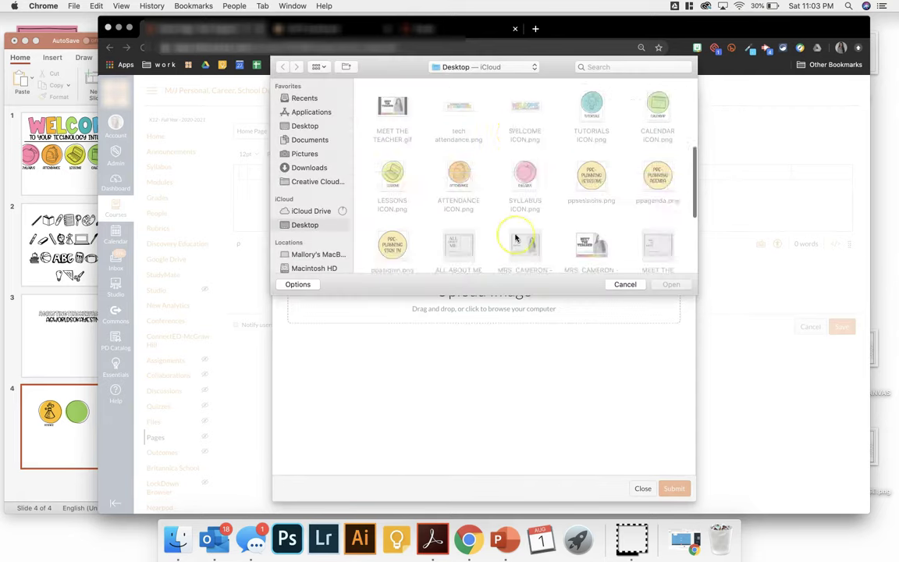
{"action": "scroll", "coordinate": [515, 238], "scroll_direction": "up", "scroll_amount": 5}
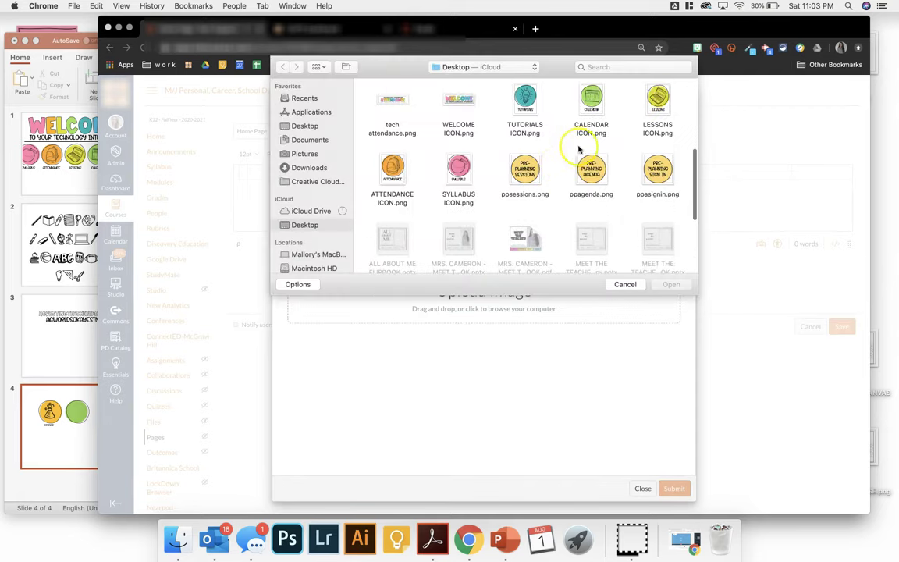
{"action": "scroll", "coordinate": [581, 153], "scroll_direction": "down", "scroll_amount": 7}
{"action": "scroll", "coordinate": [514, 190], "scroll_direction": "up", "scroll_amount": 5}
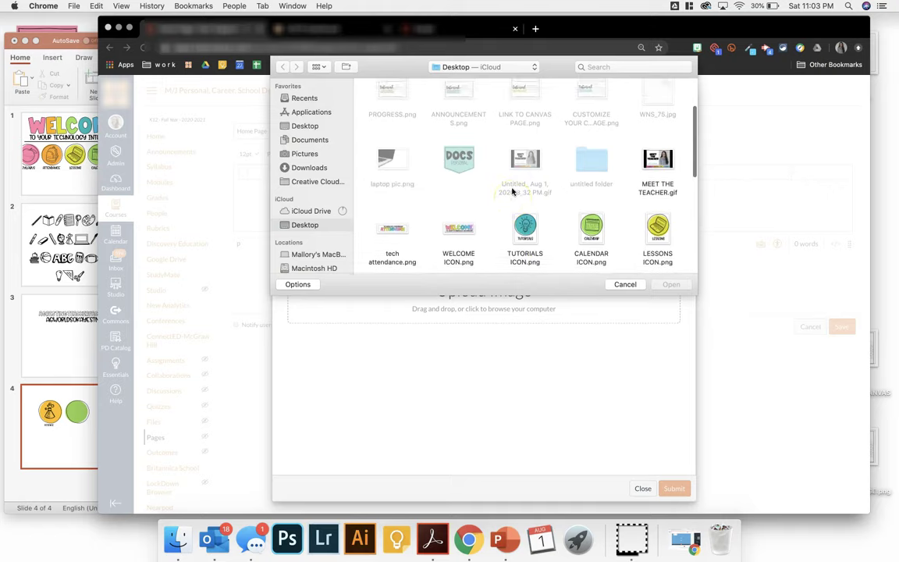
{"action": "scroll", "coordinate": [512, 191], "scroll_direction": "up", "scroll_amount": 3}
{"action": "double_click", "coordinate": [385, 94]}
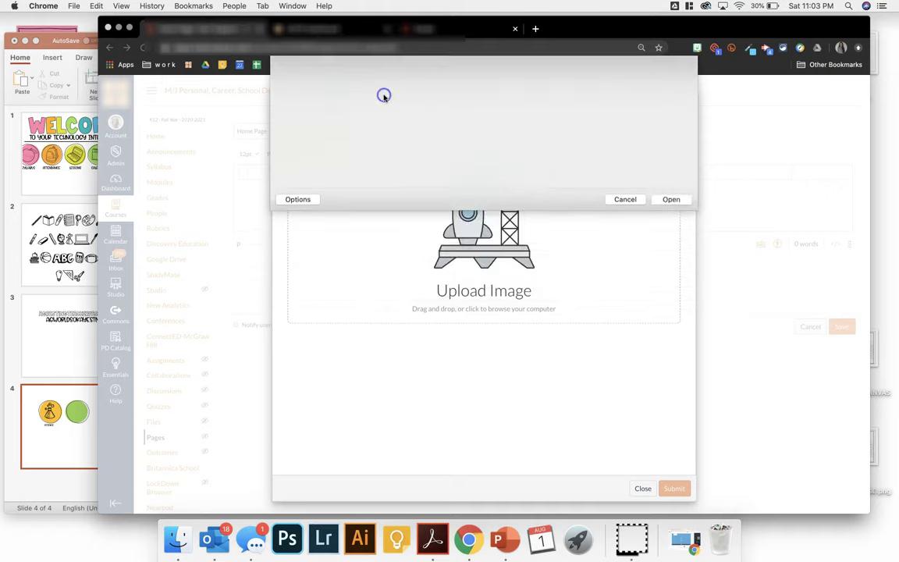
{"action": "left_click", "coordinate": [674, 488]}
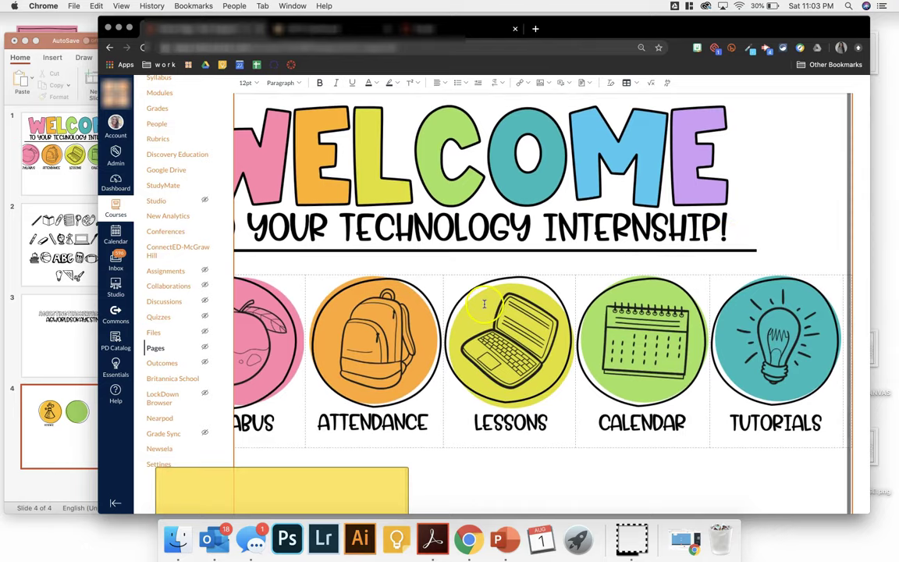
Step: Check the inserted SCIENCE image in the editor by selecting and deselecting it
{"action": "scroll", "coordinate": [572, 352], "scroll_direction": "down", "scroll_amount": 5}
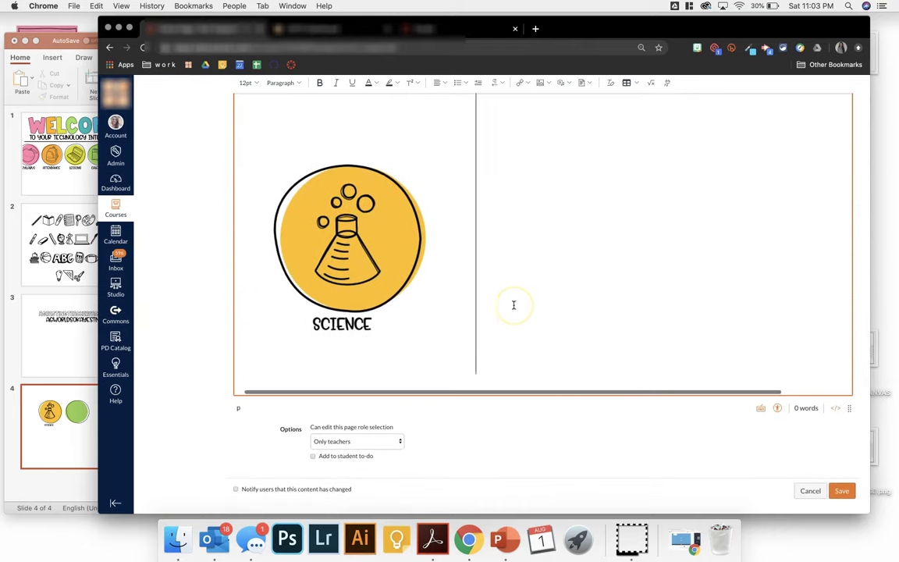
{"action": "left_click", "coordinate": [391, 252]}
{"action": "left_click", "coordinate": [639, 304]}
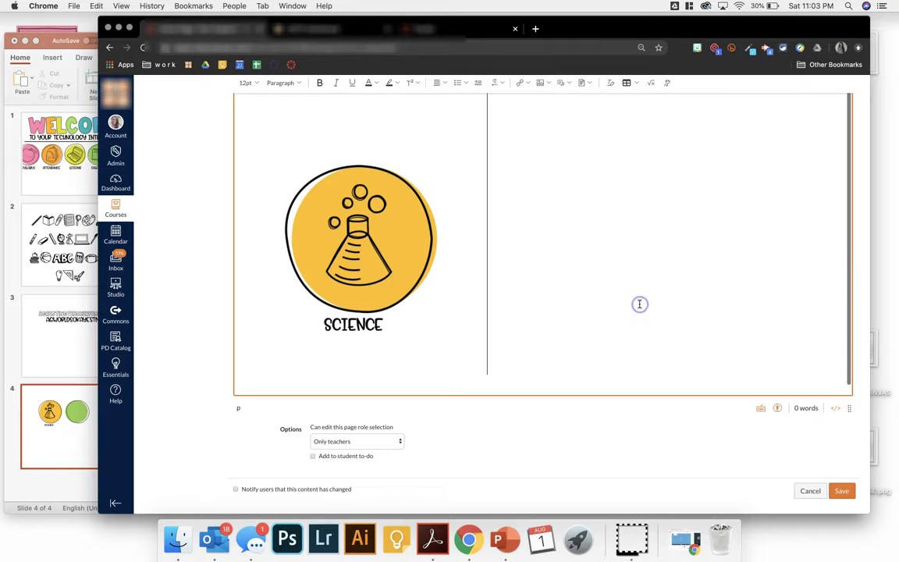
{"action": "scroll", "coordinate": [639, 304], "scroll_direction": "up", "scroll_amount": 10}
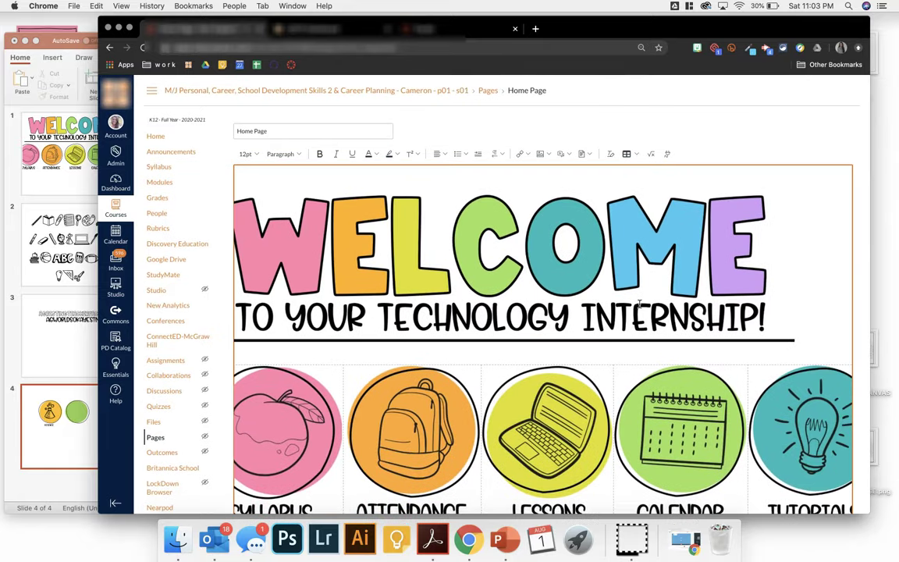
{"action": "scroll", "coordinate": [639, 304], "scroll_direction": "down", "scroll_amount": 3}
{"action": "scroll", "coordinate": [639, 303], "scroll_direction": "down", "scroll_amount": 1}
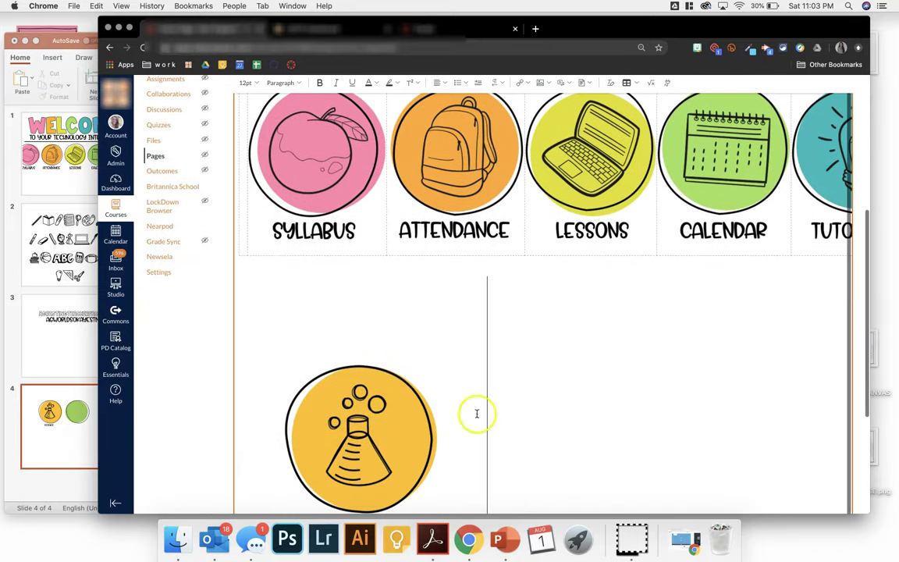
Step: Save the Home Page and view the SCIENCE flask icon on the published page
{"action": "left_click", "coordinate": [387, 431]}
{"action": "scroll", "coordinate": [636, 376], "scroll_direction": "up", "scroll_amount": 5}
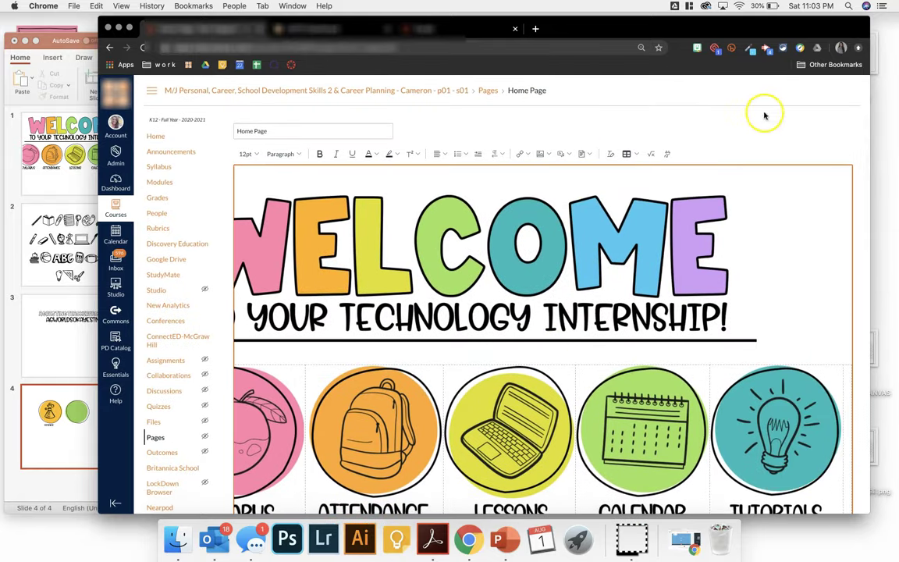
{"action": "scroll", "coordinate": [770, 112], "scroll_direction": "down", "scroll_amount": 10}
{"action": "left_click", "coordinate": [841, 490]}
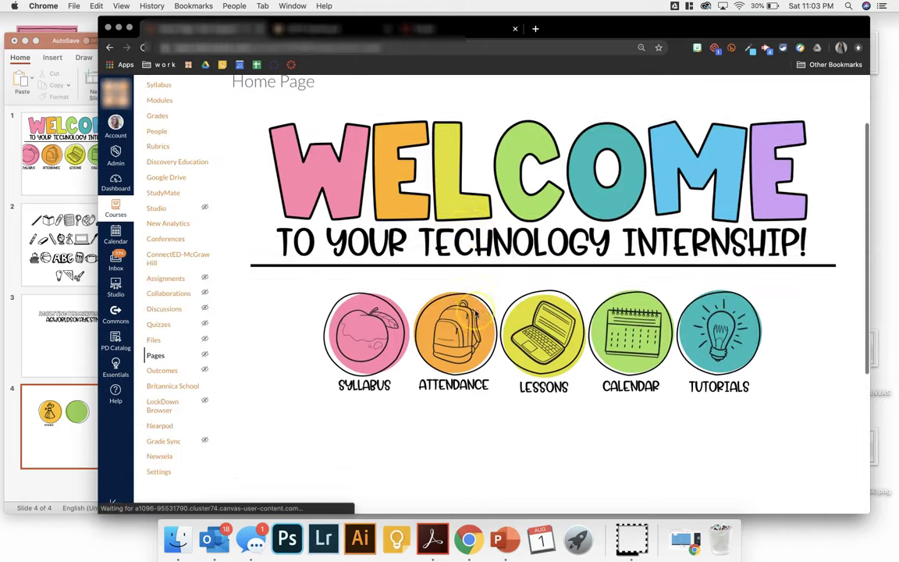
{"action": "scroll", "coordinate": [475, 311], "scroll_direction": "down", "scroll_amount": 10}
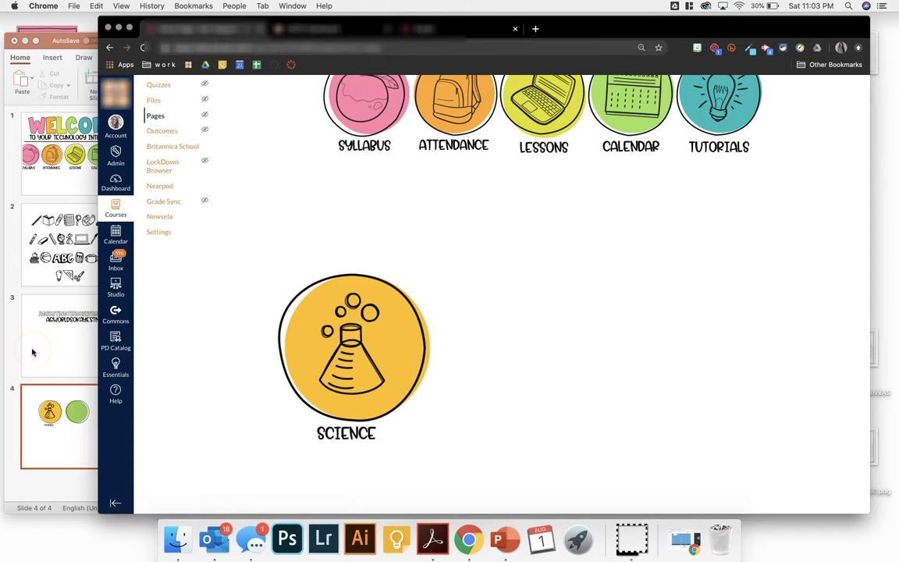
Step: In PowerPoint, go to slide 1's WELCOME banner and check its title and subtitle text
{"action": "left_click", "coordinate": [52, 336]}
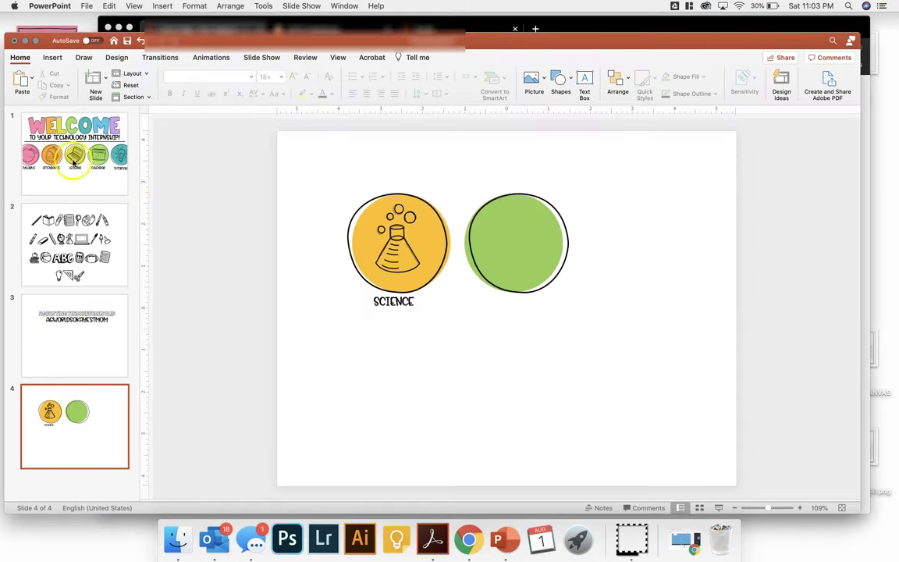
{"action": "left_click", "coordinate": [73, 162]}
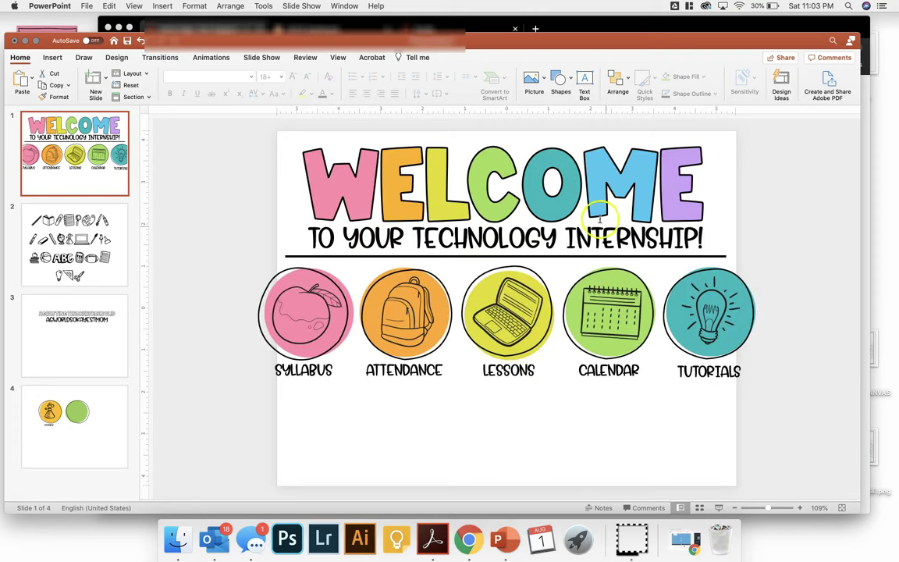
{"action": "left_click", "coordinate": [405, 231]}
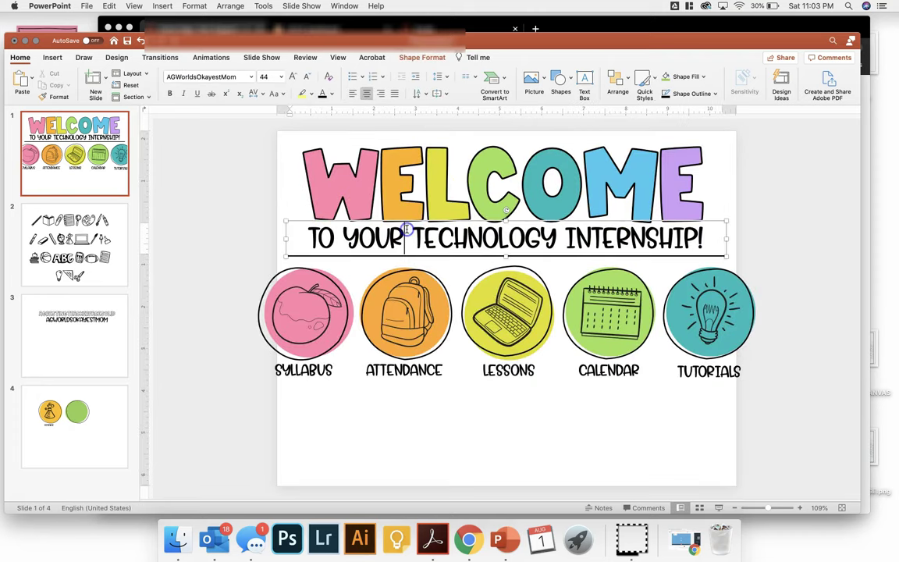
{"action": "left_click", "coordinate": [356, 203]}
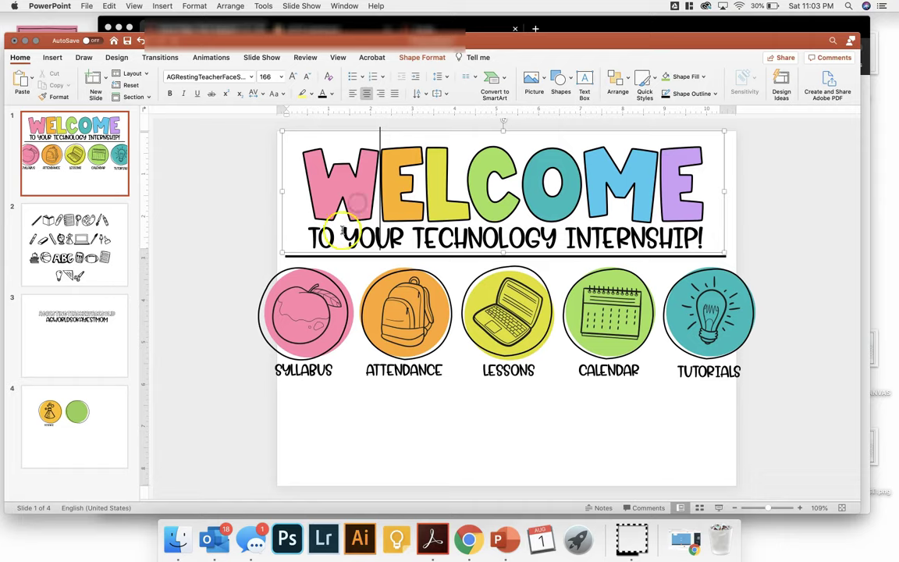
{"action": "left_click", "coordinate": [223, 252]}
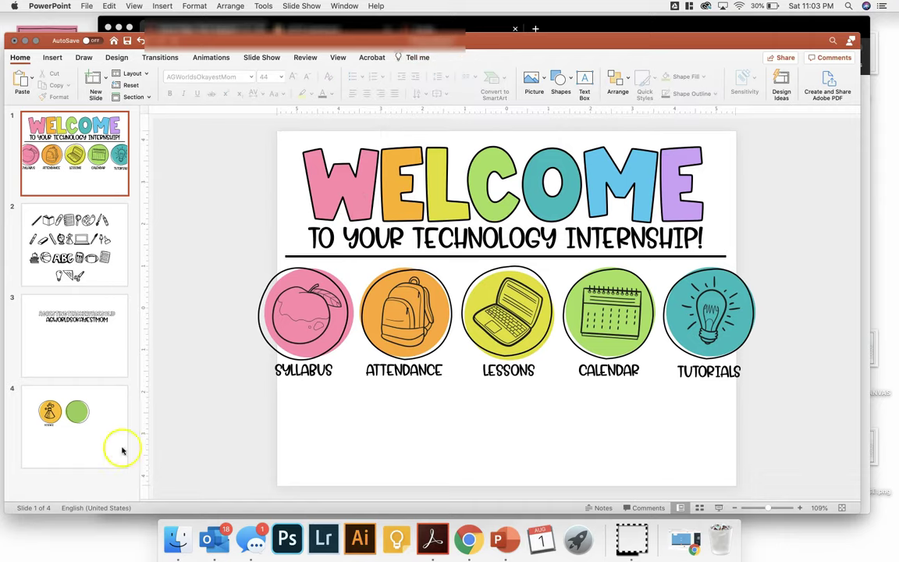